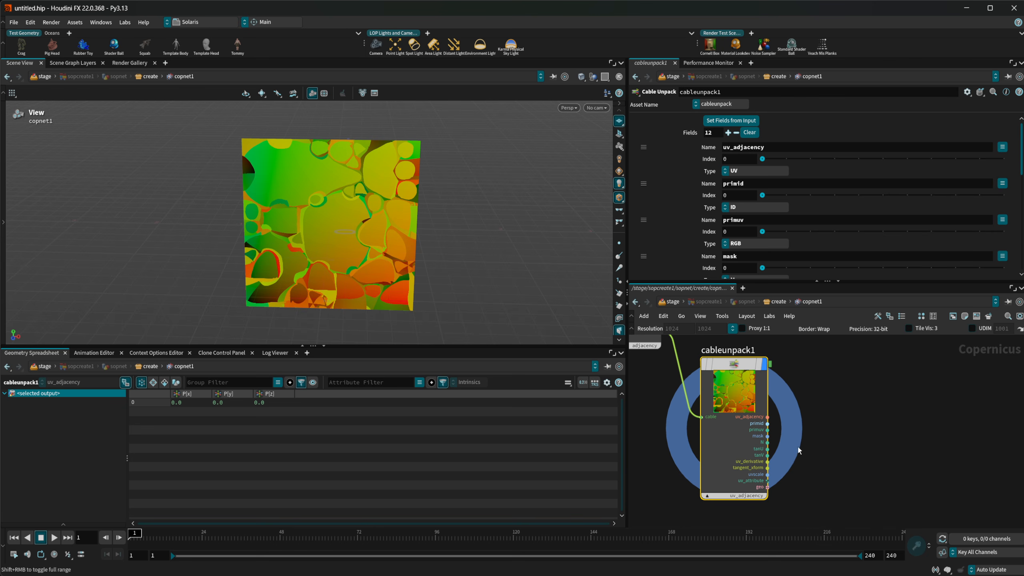
Add an Attribute Sample with Adjacency node beside geotoadjacency1
middle_click_drag(761, 428, 825, 455)
middle_click_drag(812, 375, 798, 419)
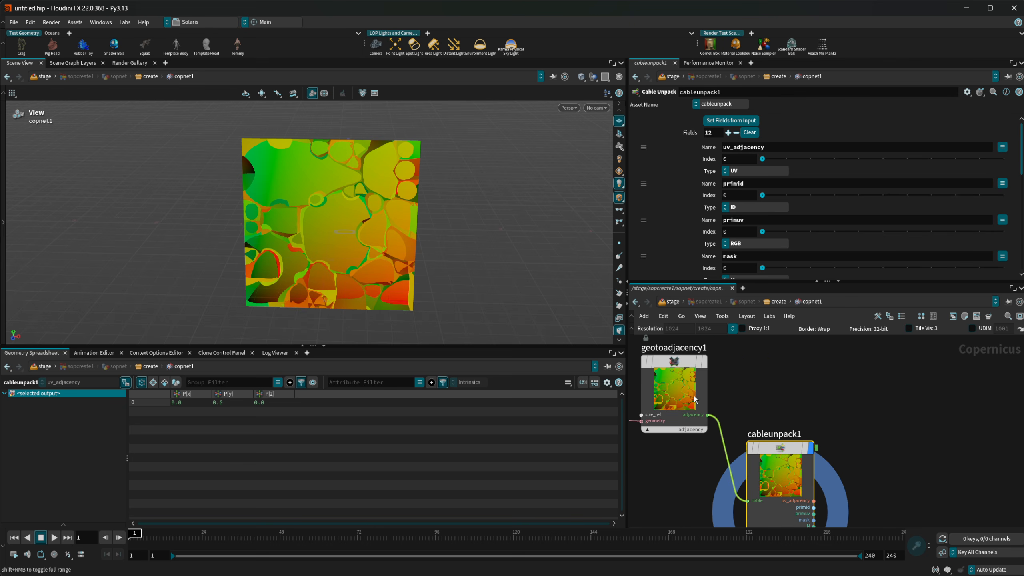
key("Tab")
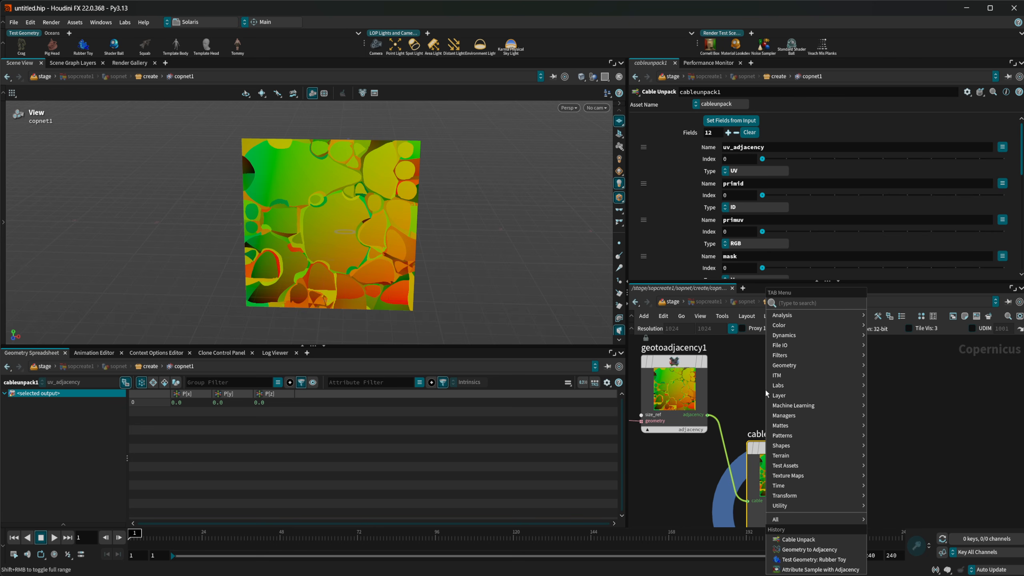
type("adj")
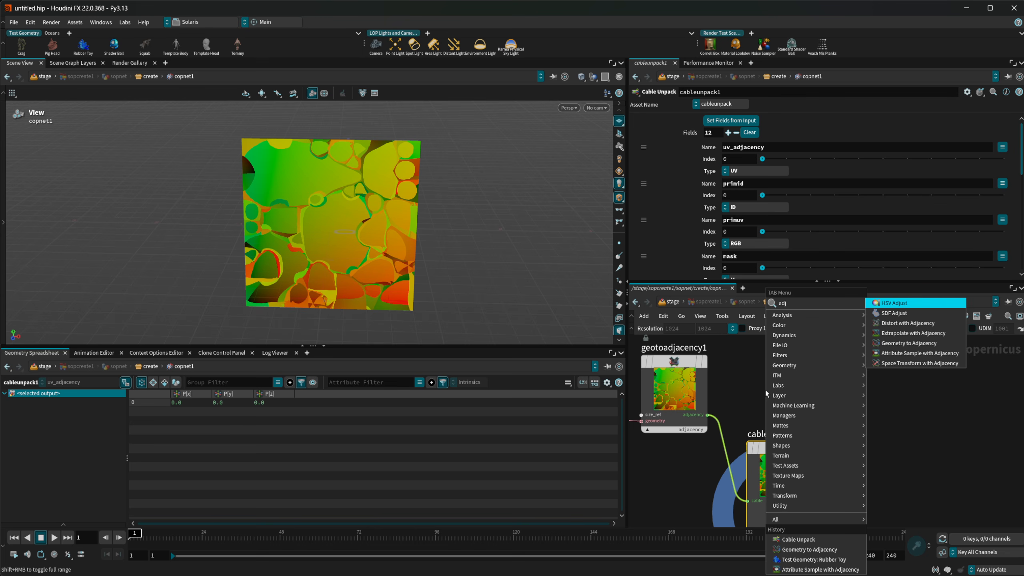
key("Up")
key("Up")
key("Return")
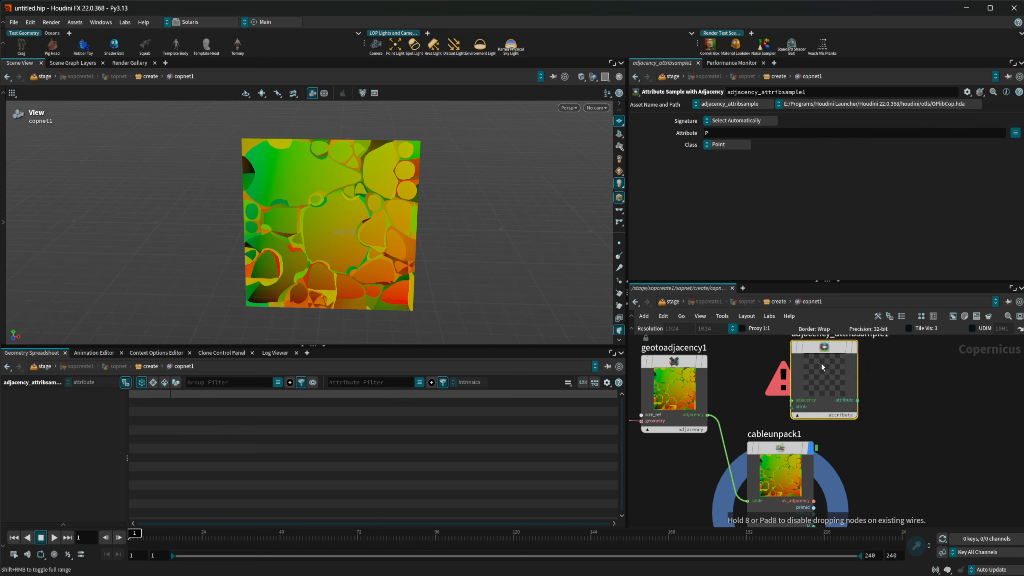
left_click(821, 362)
Connect the adjacency output of geotoadjacency1 to the attribute sample node's adjacency input and display its result
scroll(723, 406, "up", 1)
left_click(704, 416)
left_click(807, 397)
left_click_drag(836, 361, 813, 376)
key("r")
Add a Rasterize Setup node in the empty area below the existing nodes
scroll(871, 423, "down", 4)
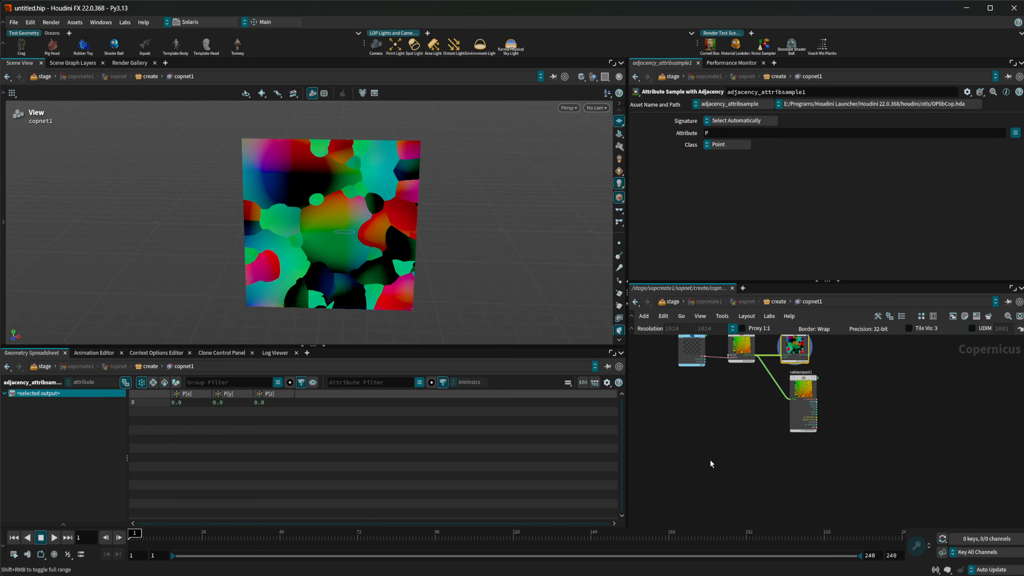
key("Tab")
type("ras")
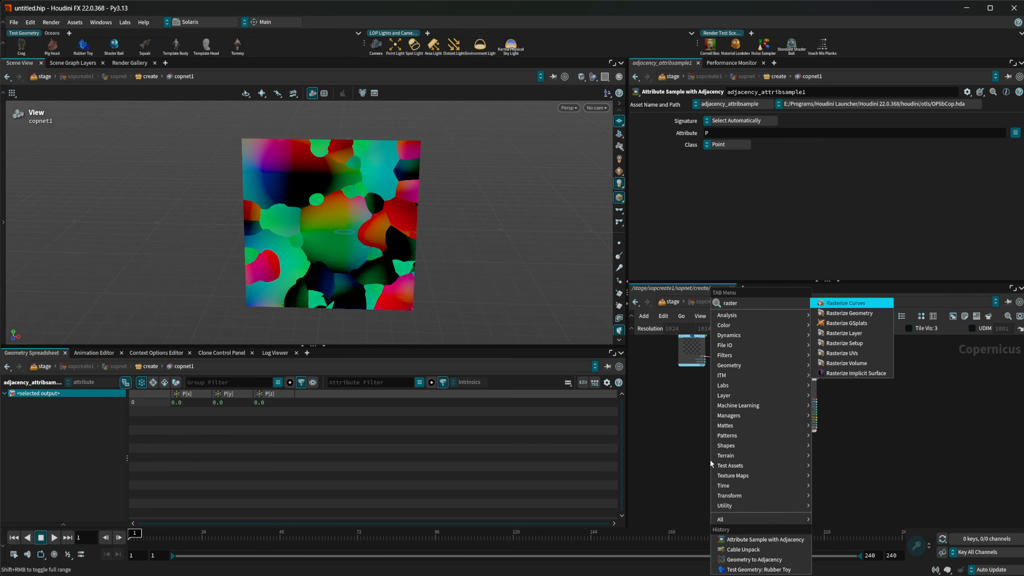
type("ter")
key("Down")
key("Down")
key("Down")
key("Down")
key("Return")
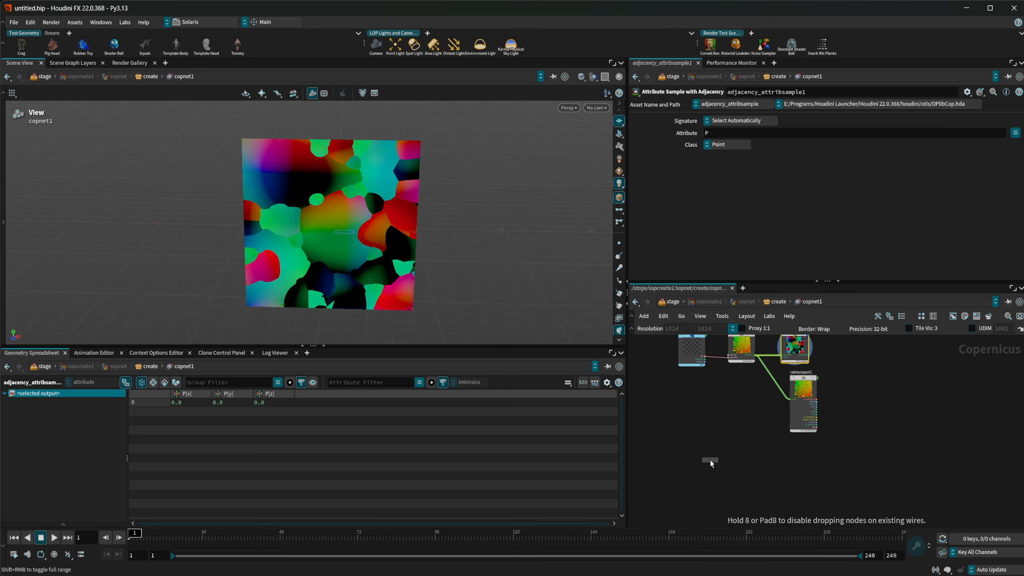
left_click(737, 461)
Connect the rubber toy's geometry output to the source input of the Rasterize Setup node
scroll(737, 458, "up", 3)
middle_click_drag(712, 339, 713, 389)
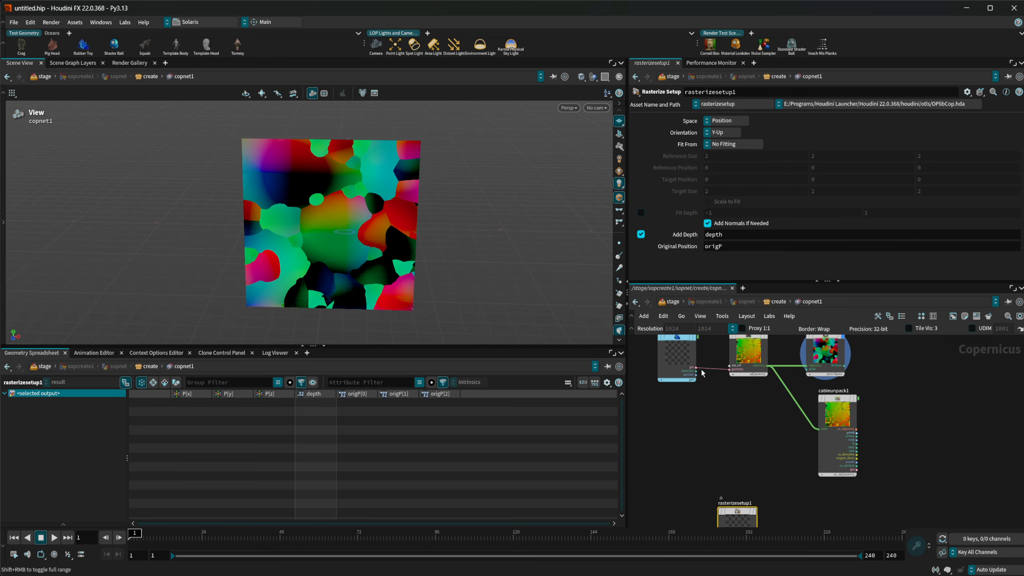
left_click(700, 369)
middle_click_drag(703, 442, 699, 378)
left_click(714, 474)
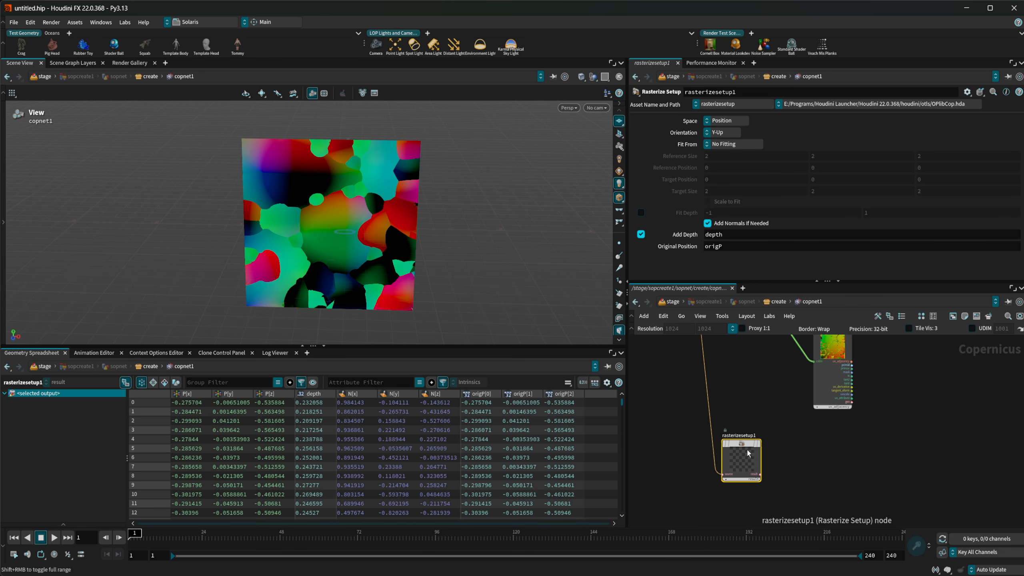
Add a Rasterize Geometry node beside the Rasterize Setup node
key("Tab")
type("rasterg")
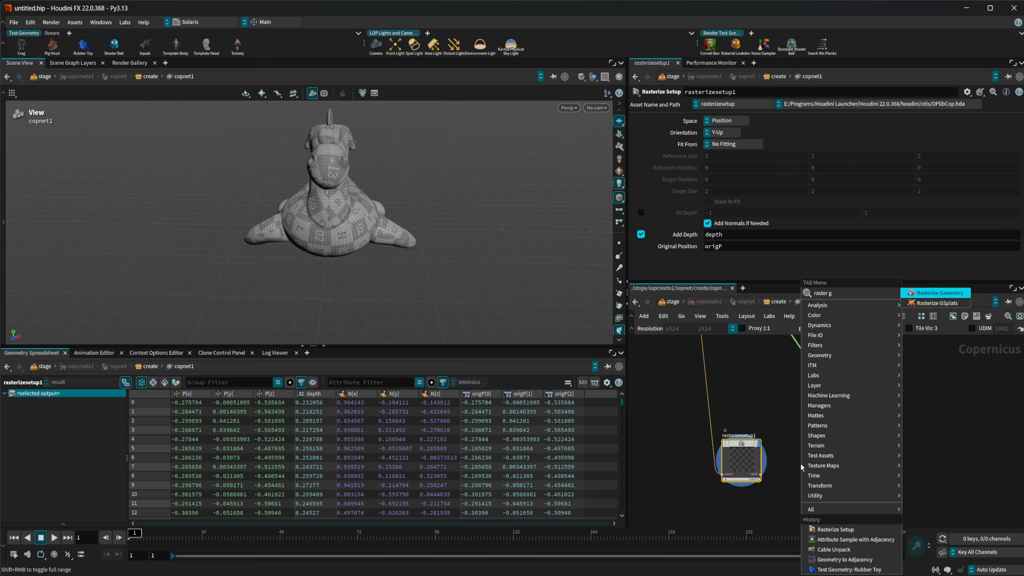
key("Return")
left_click(802, 464)
Connect the Rasterize Setup result to the Rasterize Geometry node's geometry input, align the node, and display it
scroll(802, 465, "up", 2)
left_click(743, 479)
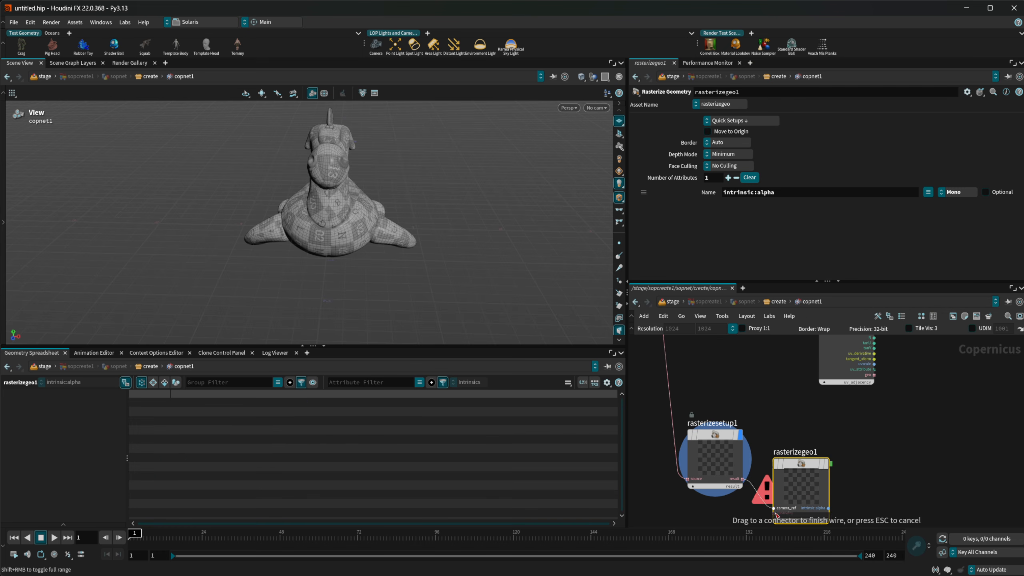
left_click(773, 508)
left_click_drag(802, 479, 802, 459)
left_click_drag(759, 483, 772, 493)
left_click_drag(784, 470, 781, 461)
key("r")
left_click(779, 461)
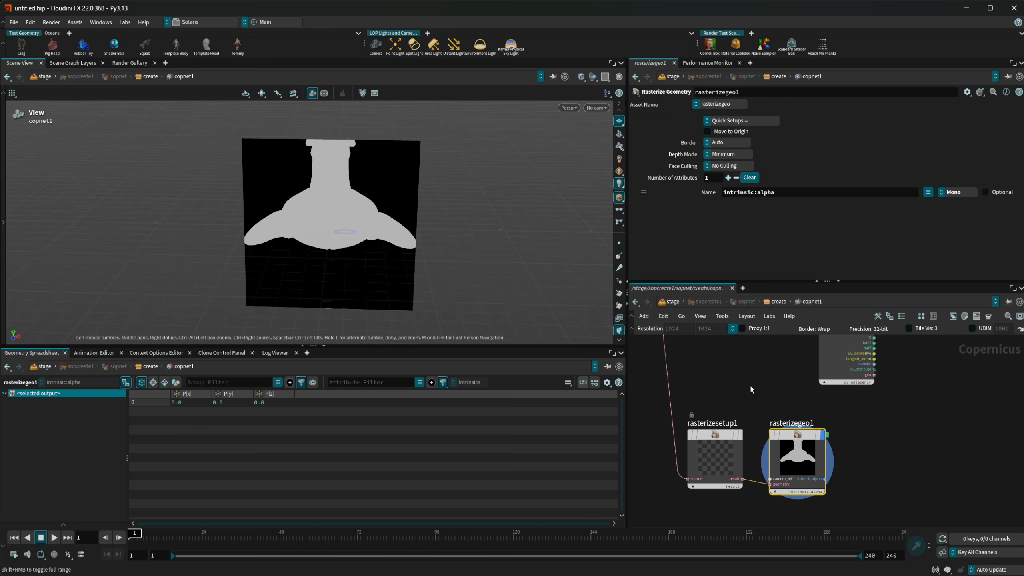
Set the Rasterize Setup node's space to UVs
left_click(731, 434)
left_click(737, 122)
left_click(735, 132)
left_click(734, 132)
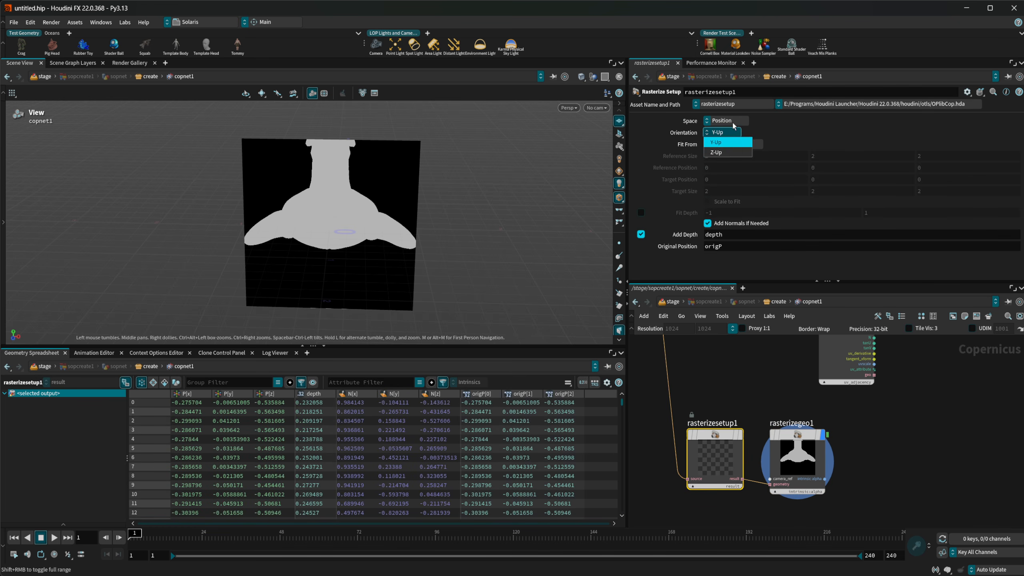
left_click(724, 120)
left_click(720, 140)
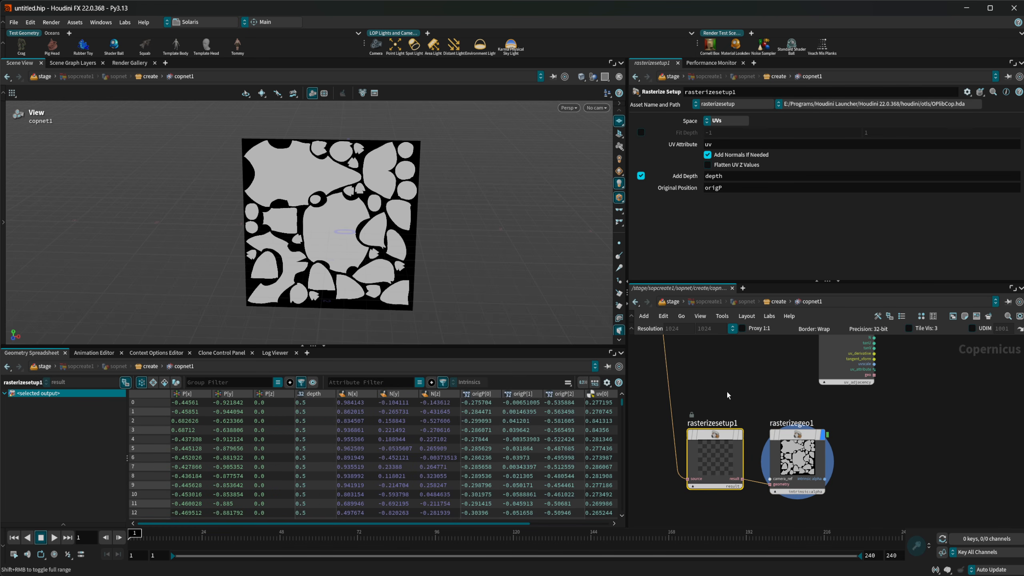
Add a position attribute to the Rasterize Geometry node with the Add Position quick setup and preview its P output
left_click(784, 437)
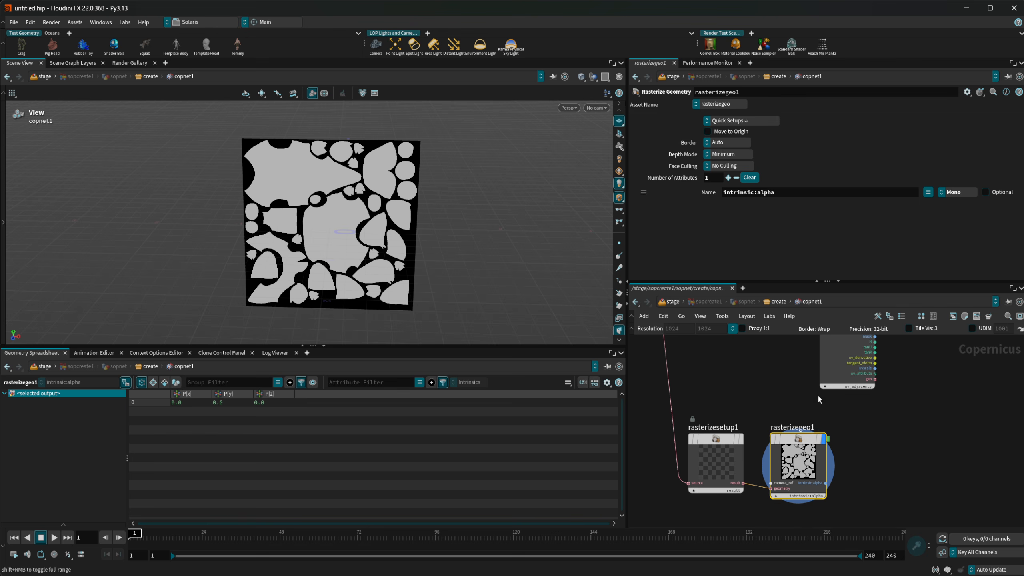
middle_click_drag(819, 399, 806, 347)
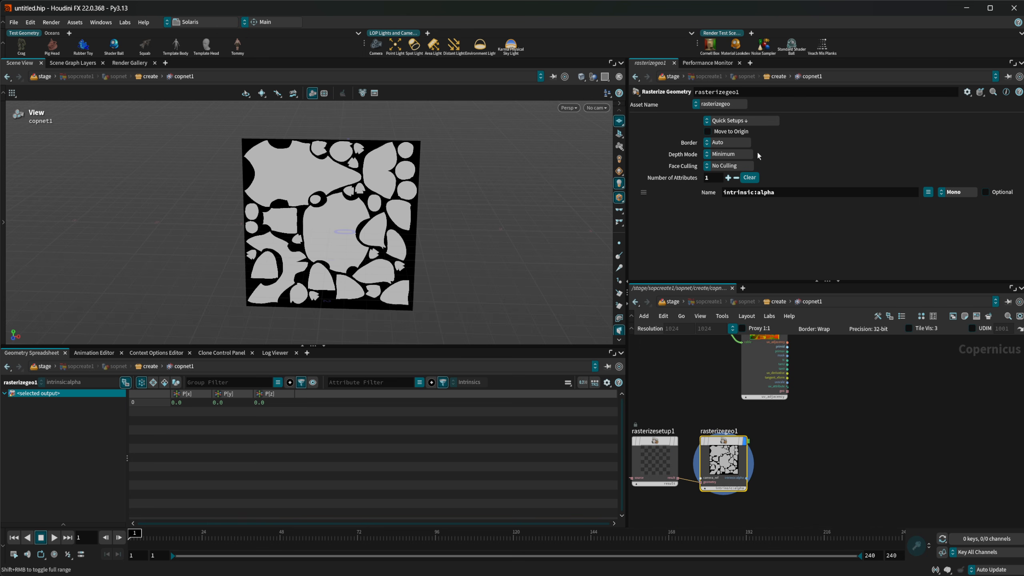
left_click(746, 121)
left_click(738, 151)
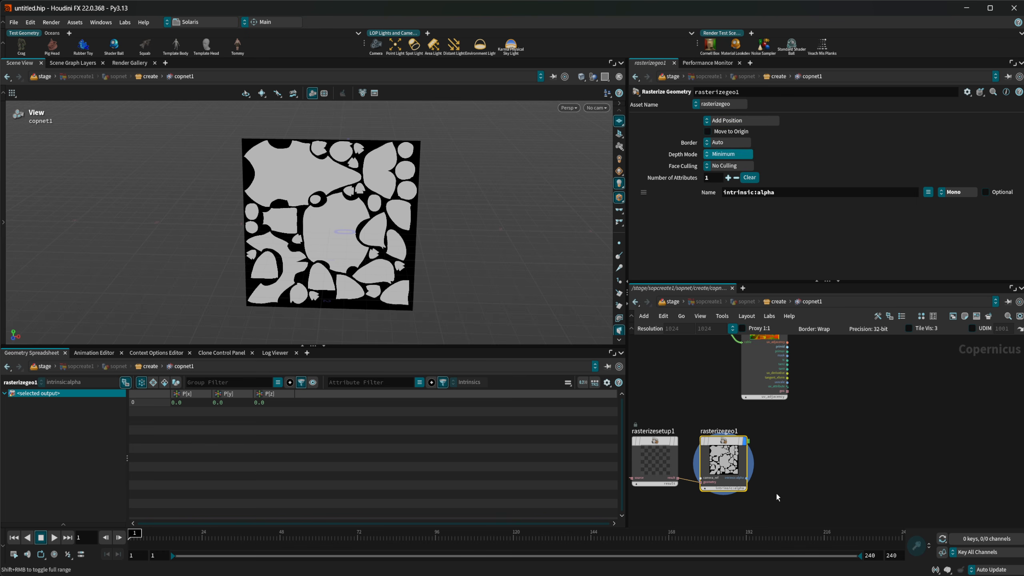
scroll(772, 496, "up", 3)
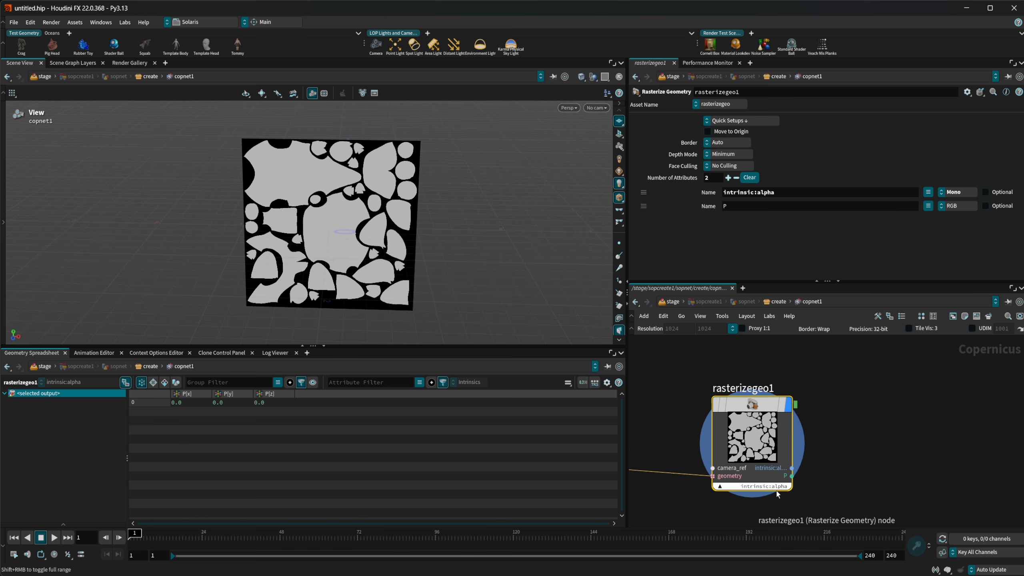
left_click(777, 489)
left_click(783, 501)
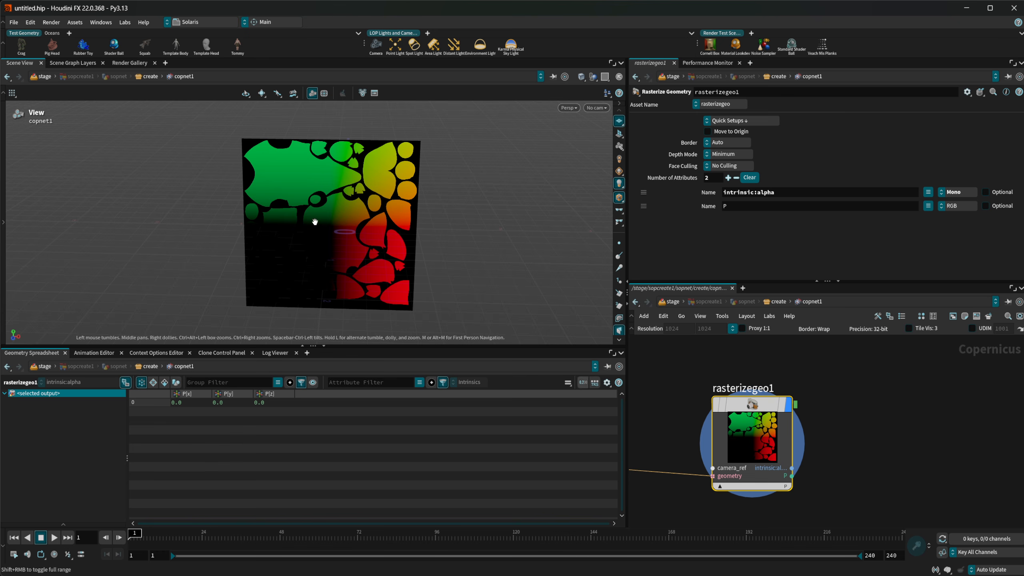
Set the Rasterize Geometry node's second attribute name to origP
scroll(816, 433, "down", 5)
middle_click_drag(859, 345, 809, 371)
scroll(745, 405, "up", 3)
left_click(743, 404)
middle_click_drag(831, 453, 836, 357)
left_click(742, 507)
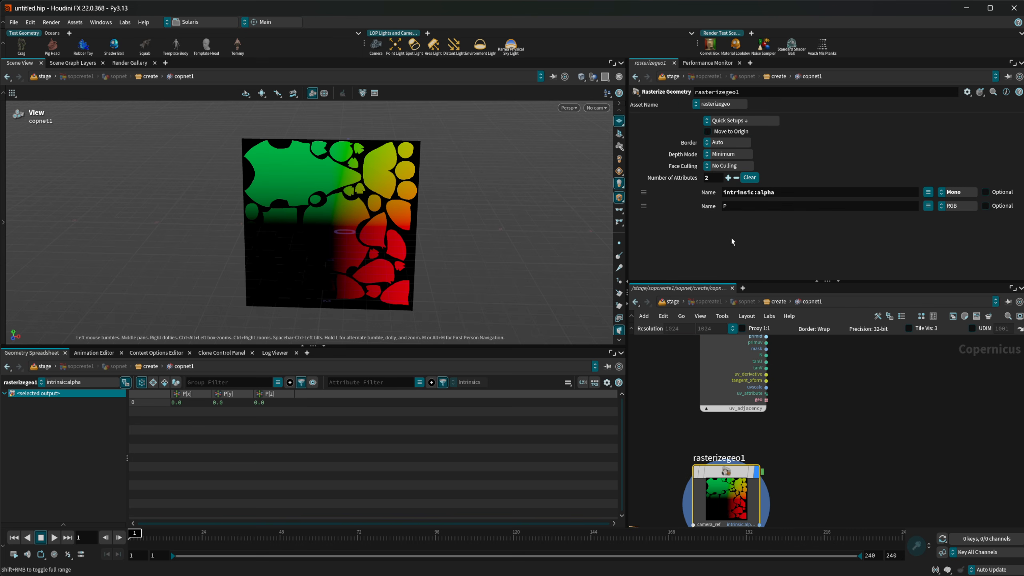
left_click(801, 209)
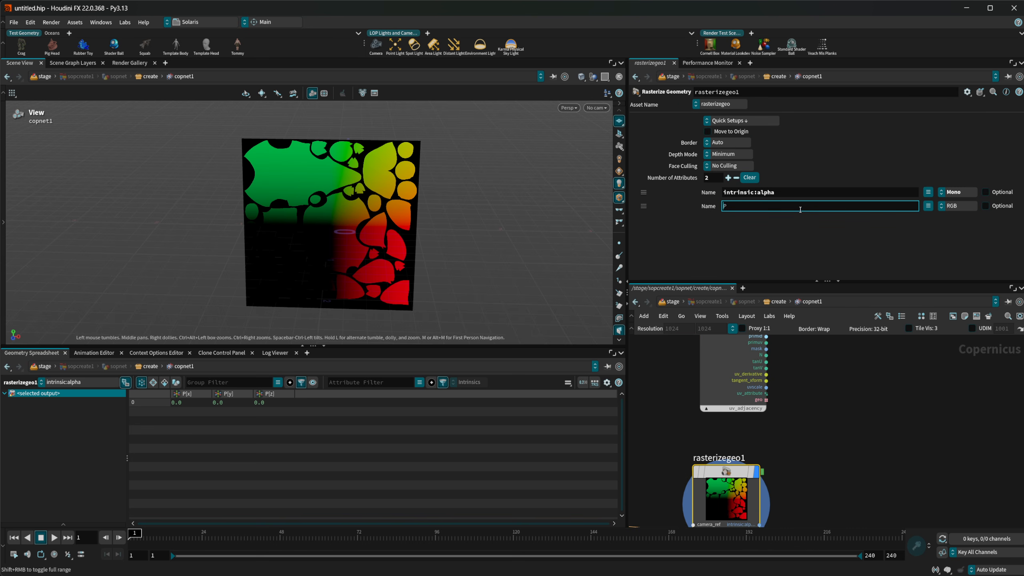
type("orig")
key("Return")
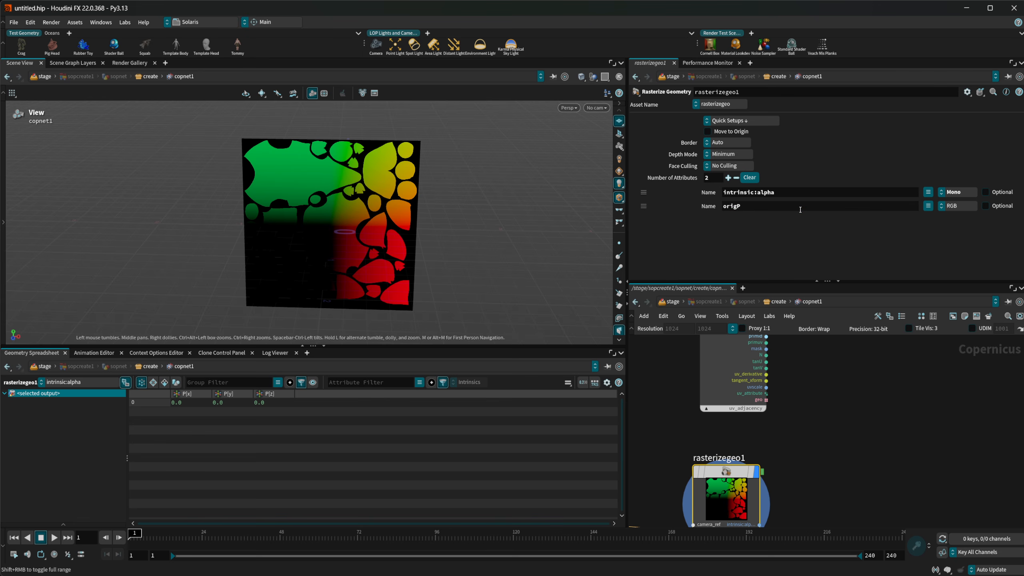
Compare the displayed results of the adjacency attribute sample and the Rasterize Geometry node
middle_click_drag(805, 392, 800, 482)
middle_click_drag(808, 424, 814, 514)
left_click(732, 380)
middle_click_drag(804, 441, 800, 276)
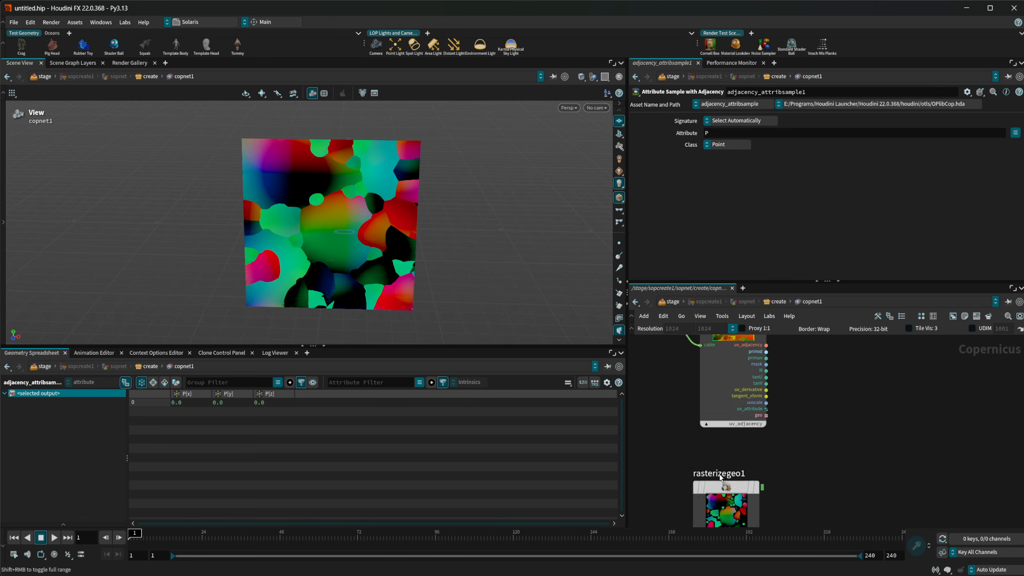
left_click(722, 492)
middle_click_drag(837, 336, 807, 483)
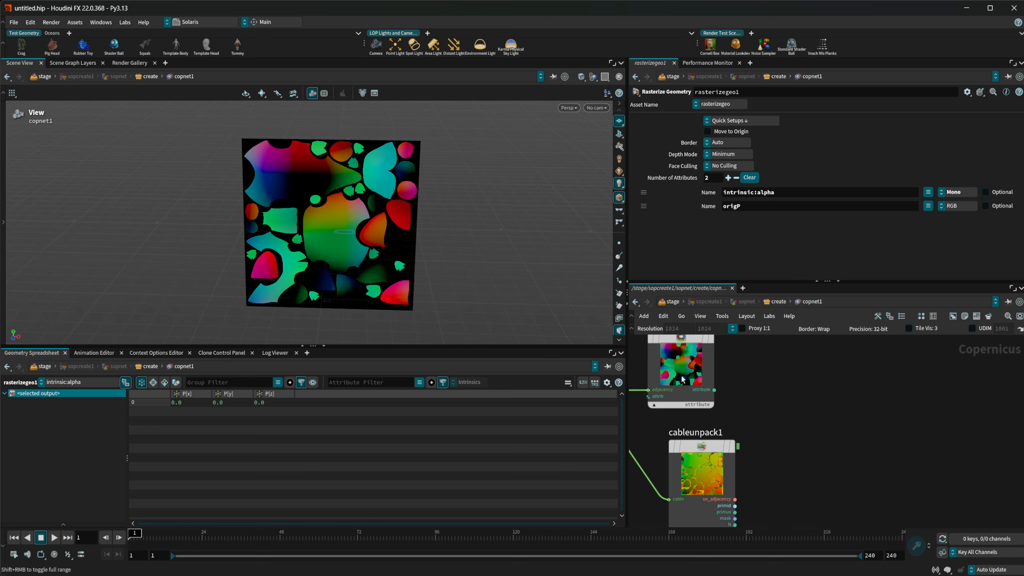
left_click(684, 379)
middle_click_drag(755, 410, 765, 307)
middle_click_drag(741, 500, 741, 414)
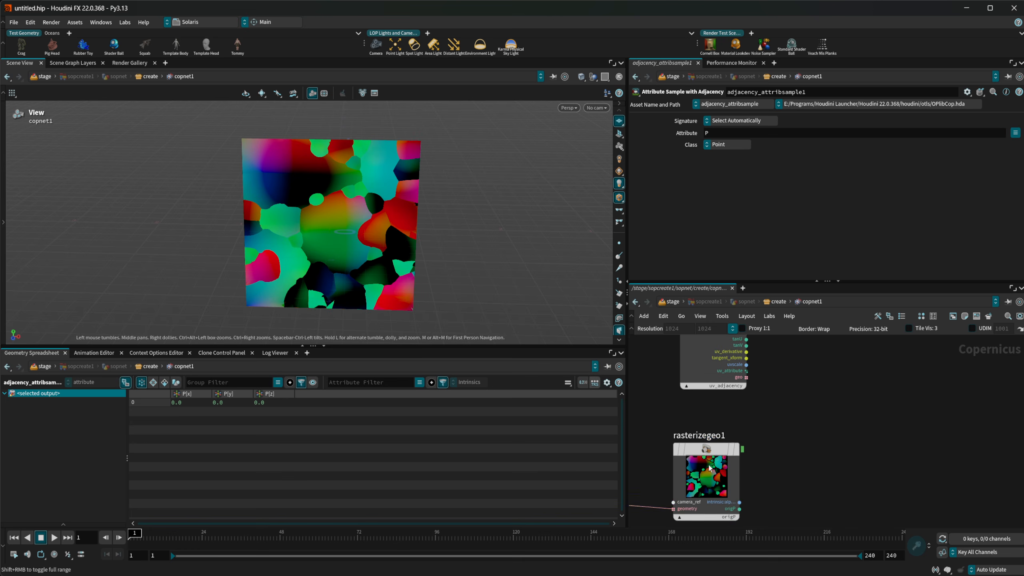
left_click(735, 448)
middle_click_drag(819, 428, 835, 524)
scroll(789, 427, "down", 3)
scroll(789, 389, "up", 2)
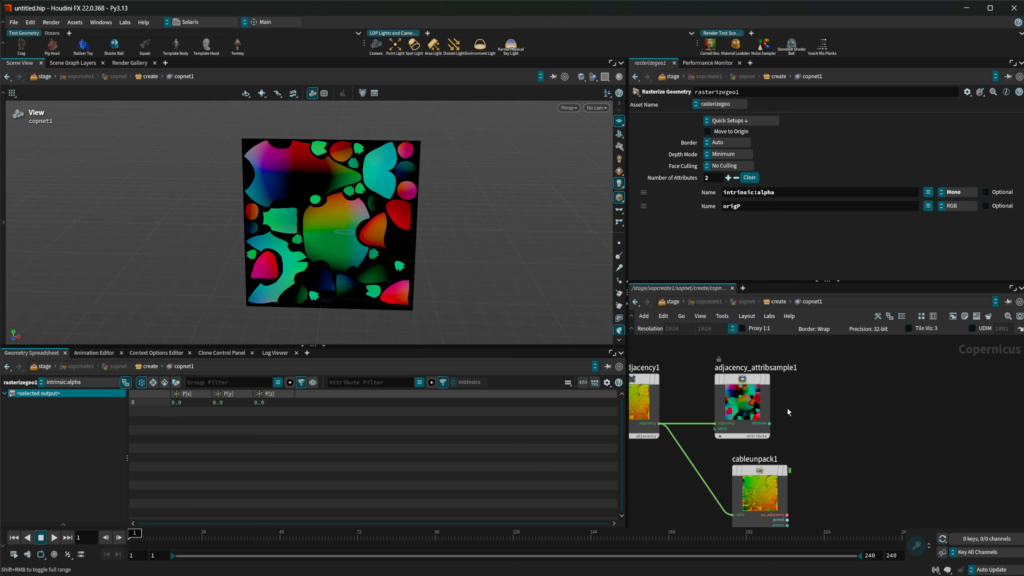
Check the Class options of the adjacency attribute sample node, keeping Point
left_click(753, 405)
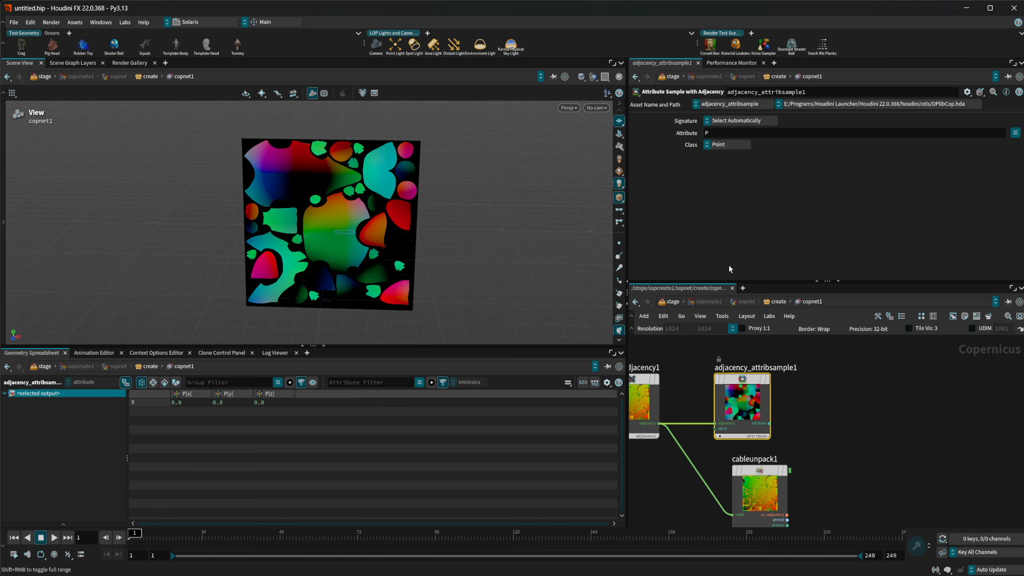
middle_click_drag(697, 403, 849, 409)
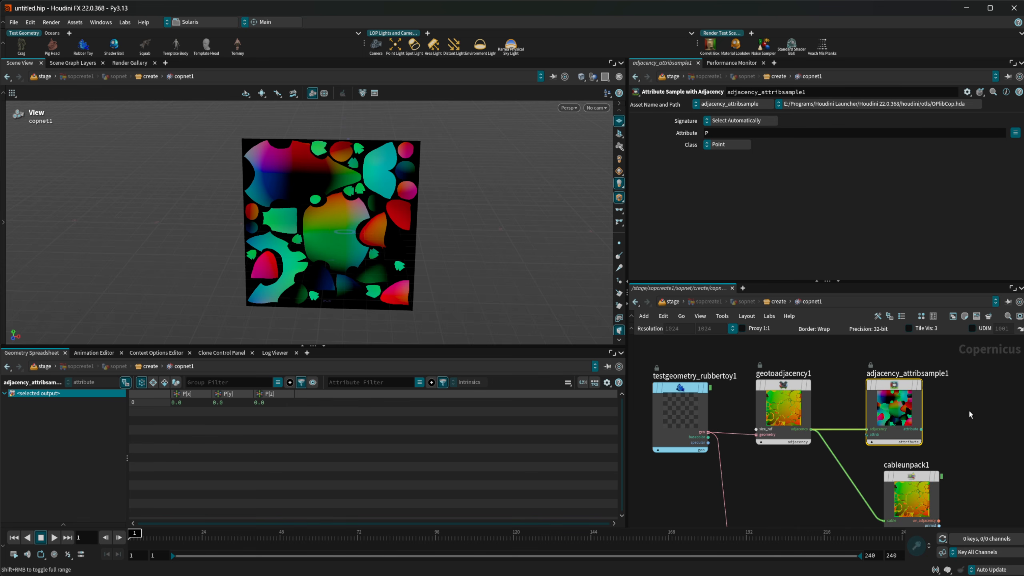
middle_click_drag(971, 413, 800, 447)
left_click(724, 145)
left_click(734, 191)
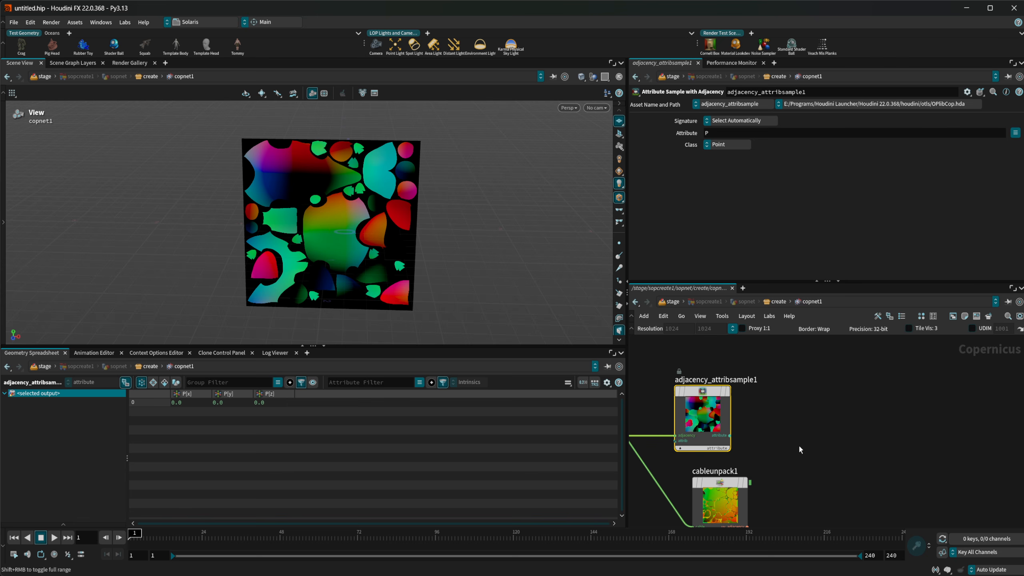
key("Tab")
type("fract")
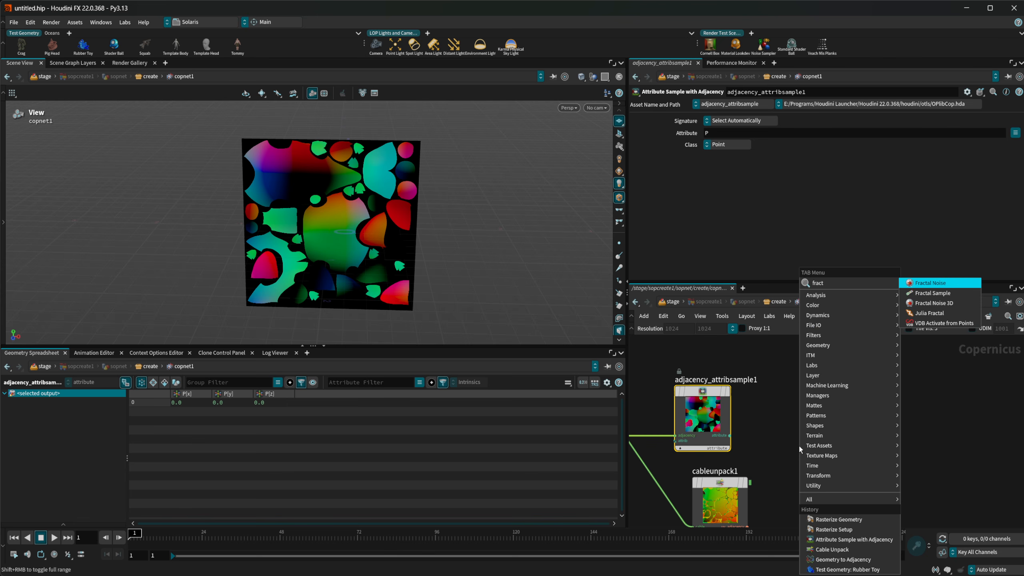
key("Return")
left_click(800, 449)
scroll(770, 445, "up", 3)
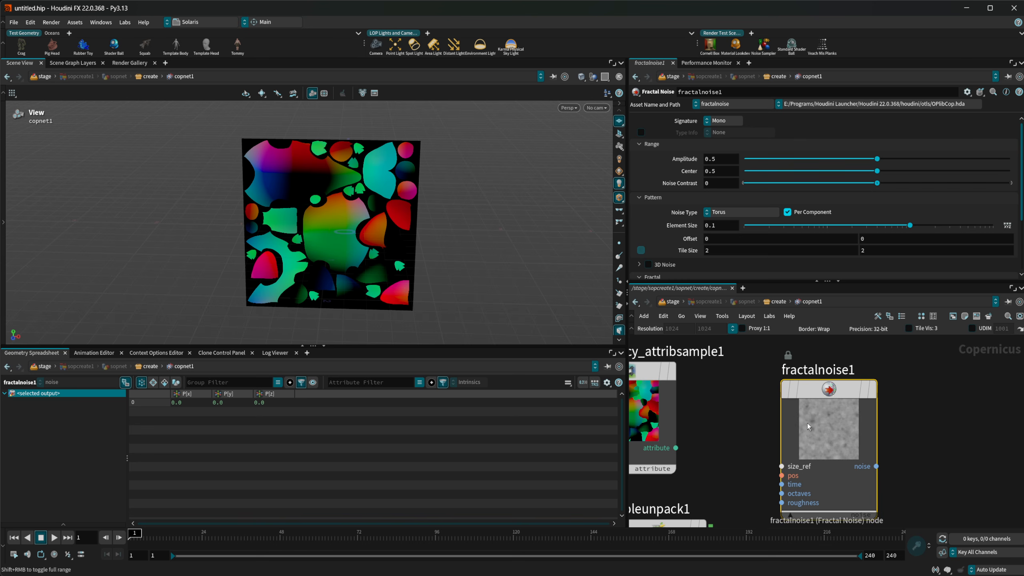
key("Delete")
Add a Fractal Noise 3D node and connect the adjacency-sampled attribute to its pos input
key("Tab")
type("frac")
key("Down")
key("Down")
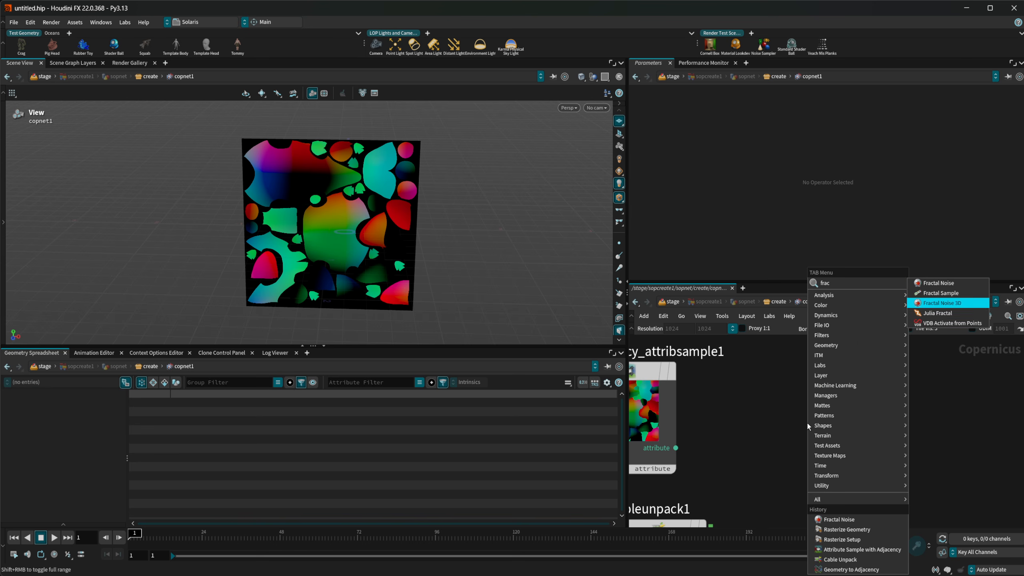
key("Return")
left_click(805, 436)
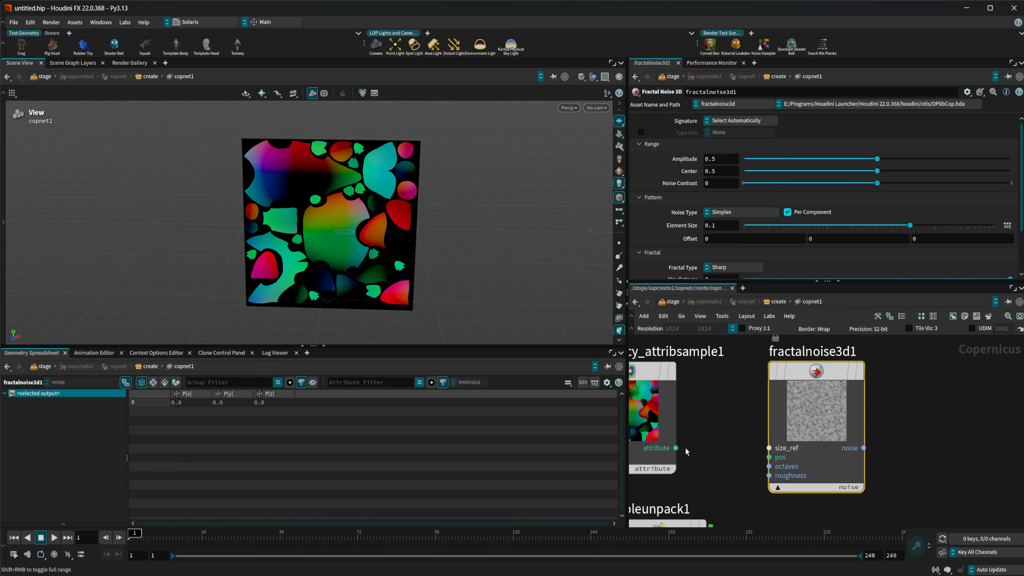
left_click_drag(676, 447, 769, 458)
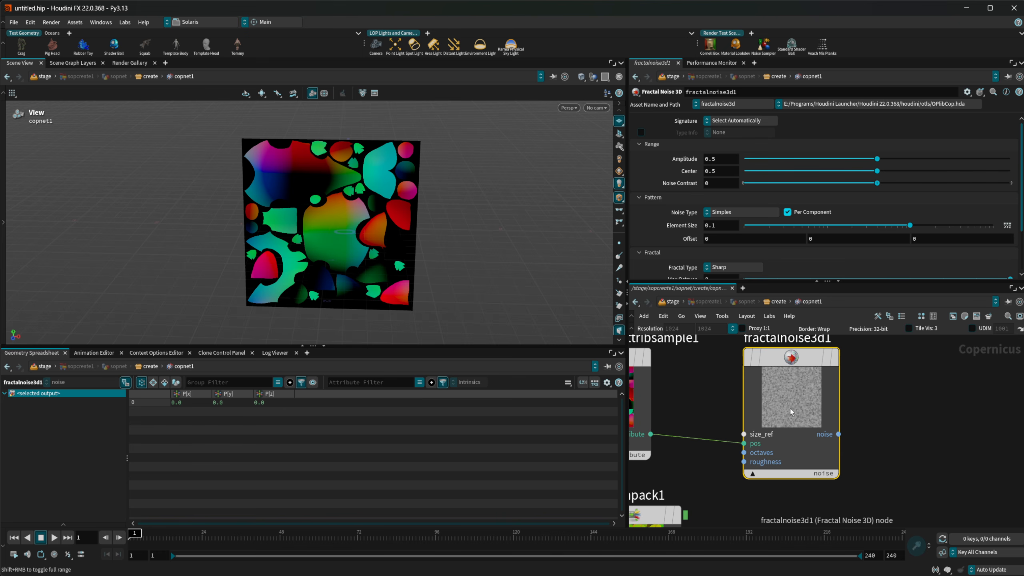
Add a Multiply blend node after the Fractal Noise 3D node and connect the noise output to its bg input
middle_click_drag(873, 501, 851, 486)
scroll(851, 486, "down", 1)
key("Tab")
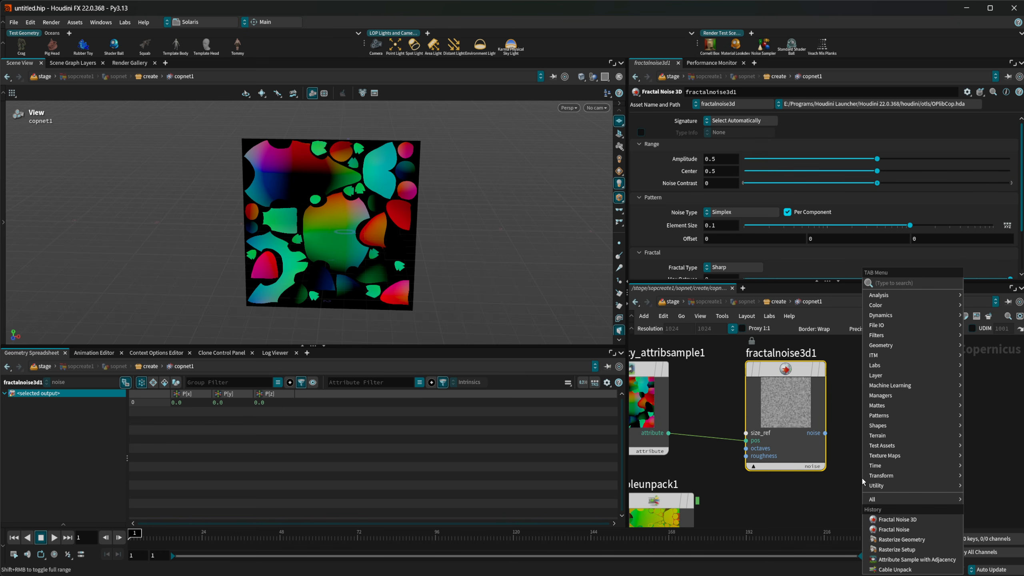
type("multiply")
key("Return")
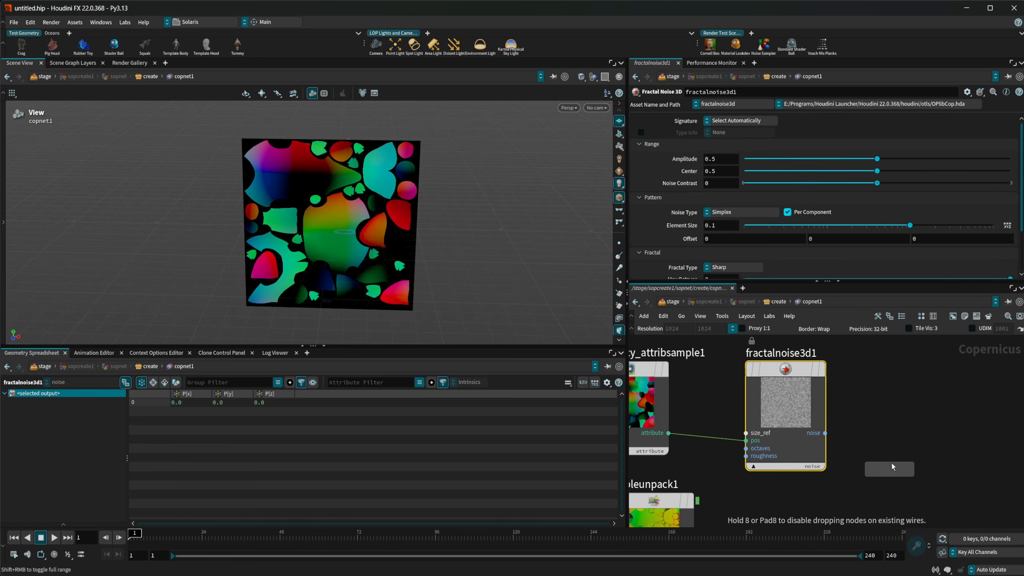
left_click(892, 464)
middle_click_drag(795, 478, 784, 437)
left_click_drag(816, 391, 858, 463)
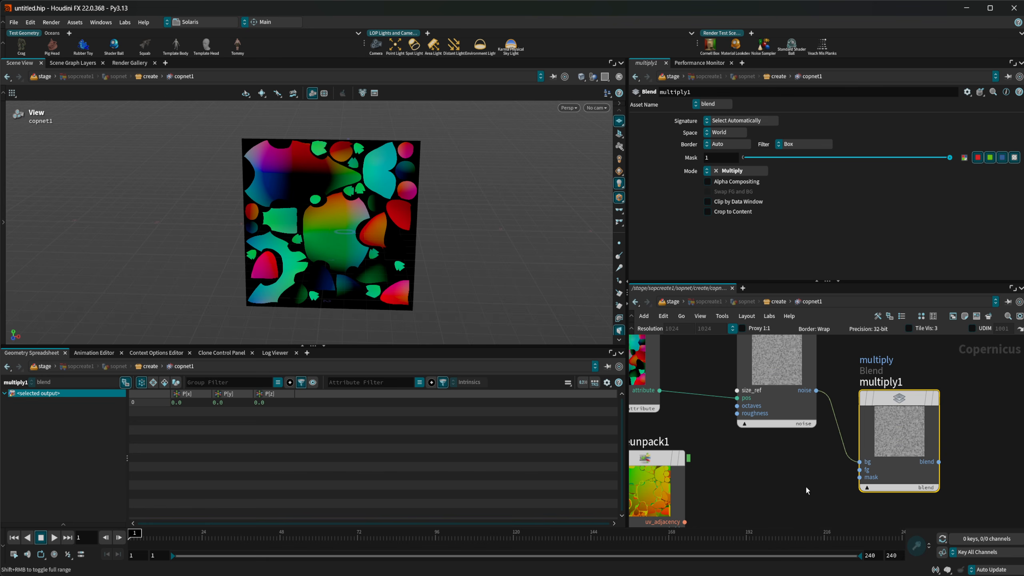
Connect the mask output of the cable unpack node to the Multiply node's fg input and display the Multiply node
middle_click_drag(806, 487, 813, 432)
left_click_drag(690, 492, 866, 416)
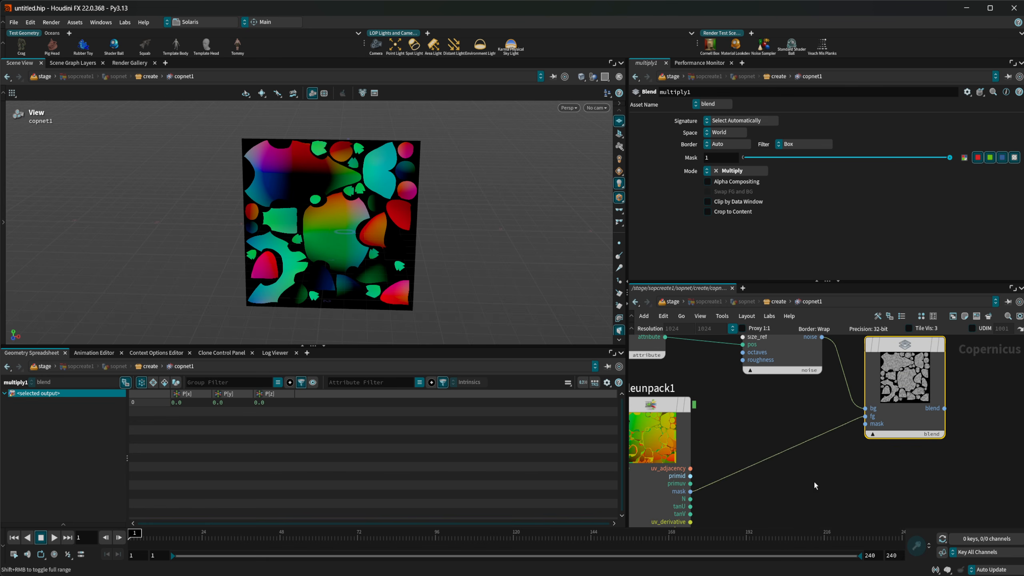
middle_click_drag(814, 481, 721, 507)
left_click_drag(826, 423, 829, 421)
left_click(875, 367)
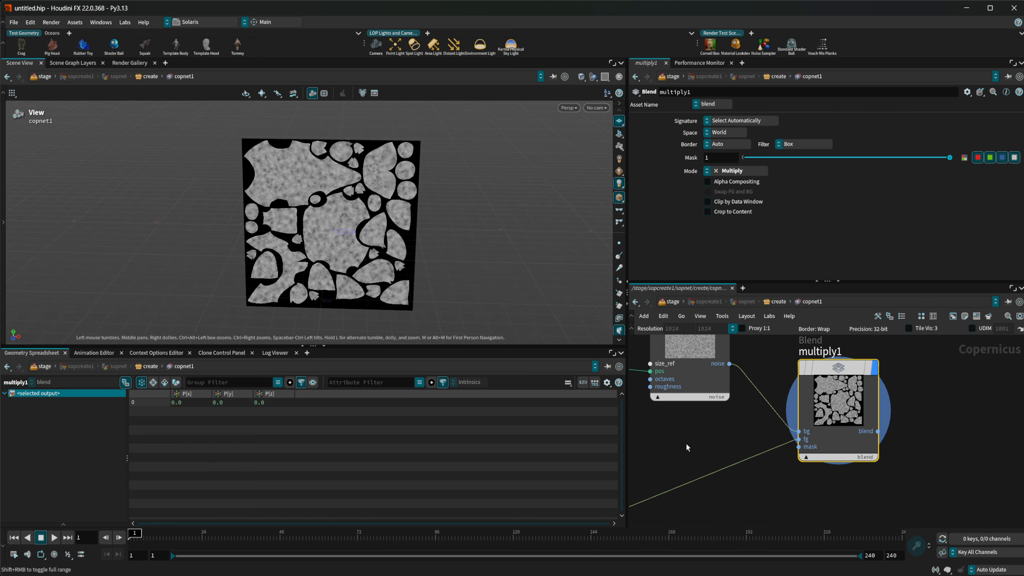
Set the Fractal Noise 3D amplitude to 0.678, element size to about 0.476 and all three offset components to 3.7
middle_click_drag(686, 447, 713, 515)
left_click(716, 403)
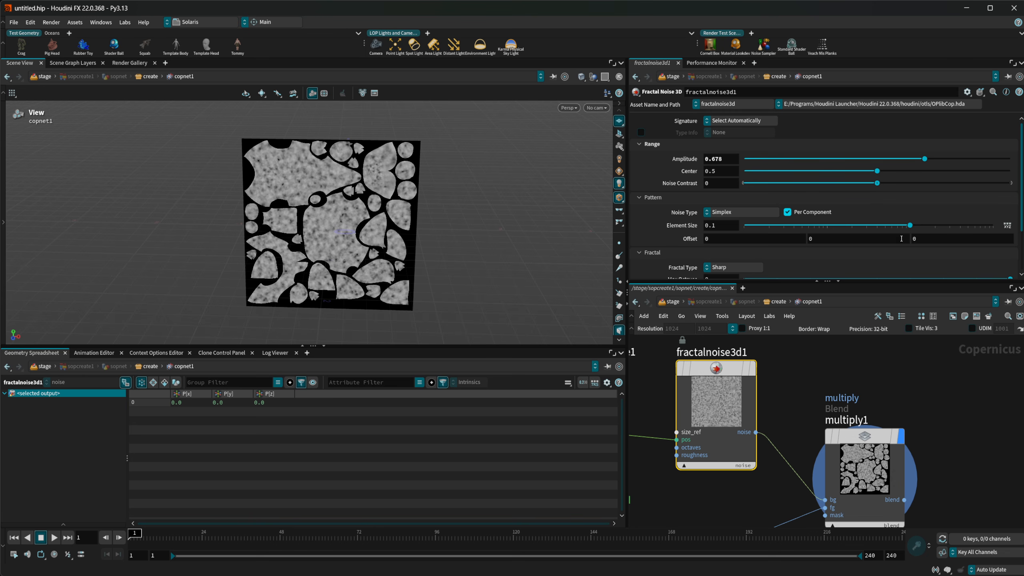
left_click_drag(910, 226, 967, 225)
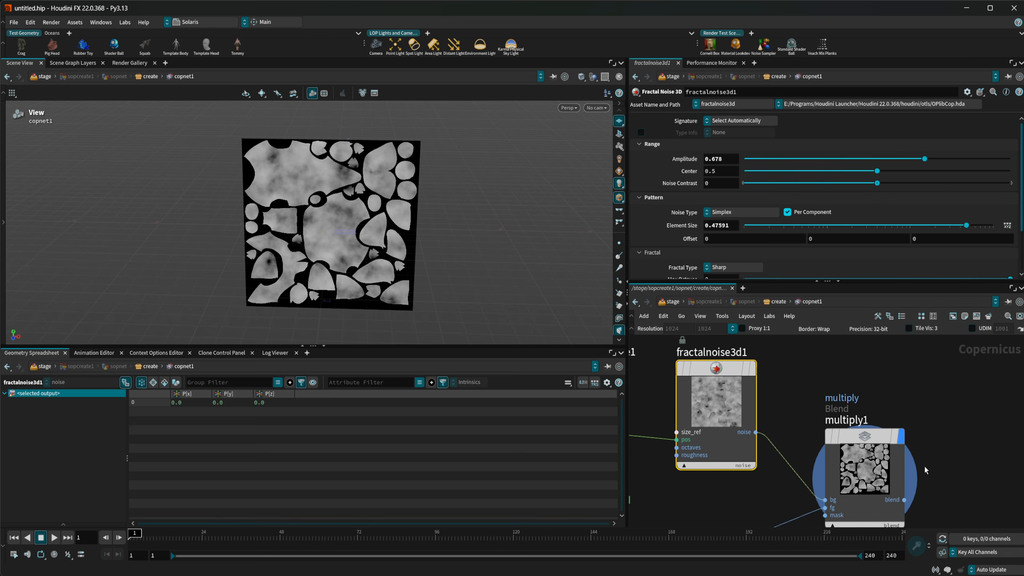
middle_click_drag(926, 470, 755, 411)
middle_click_drag(690, 238, 746, 238)
Add a Points from Blobs node, feed the Multiply node's blend output into its blobs input, and display it
key("Tab")
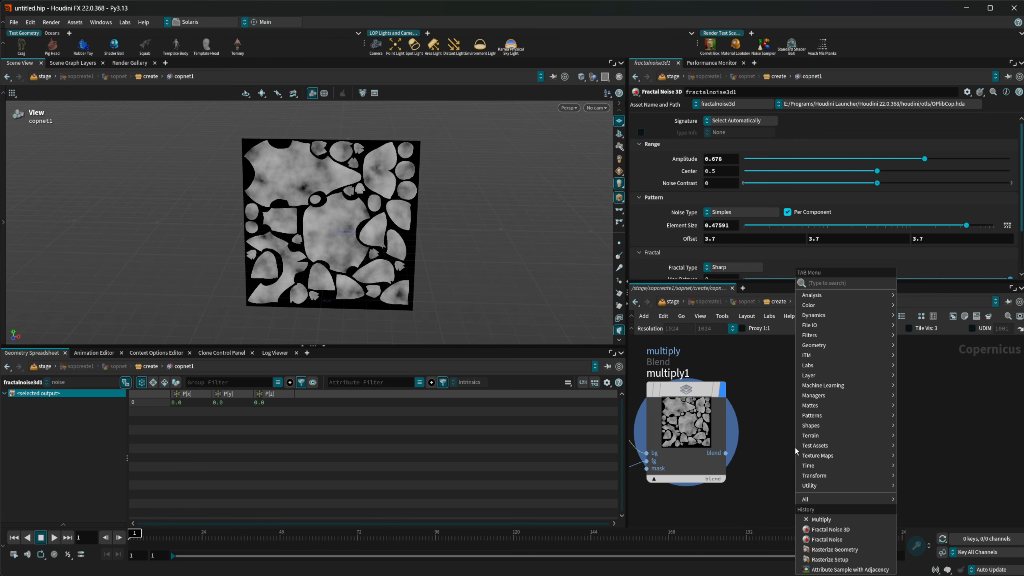
type("point fr")
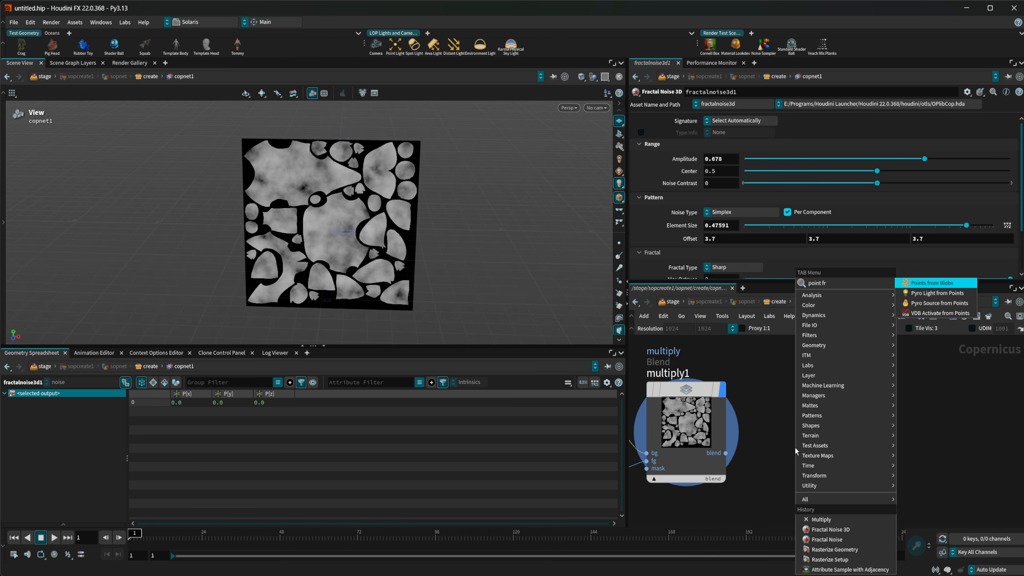
key("Return")
left_click(824, 437)
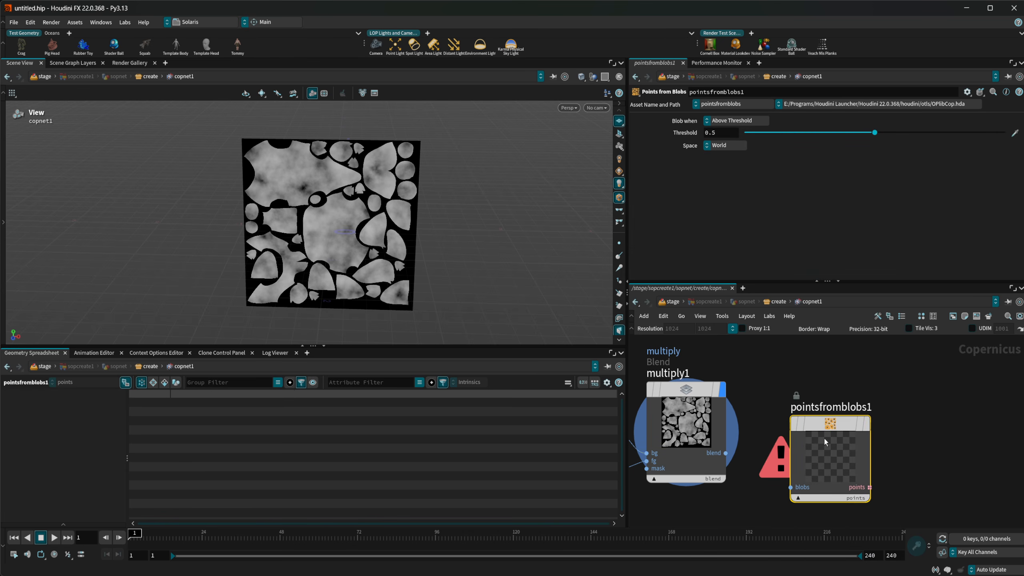
left_click_drag(725, 456, 820, 418)
key("r")
left_click(820, 417)
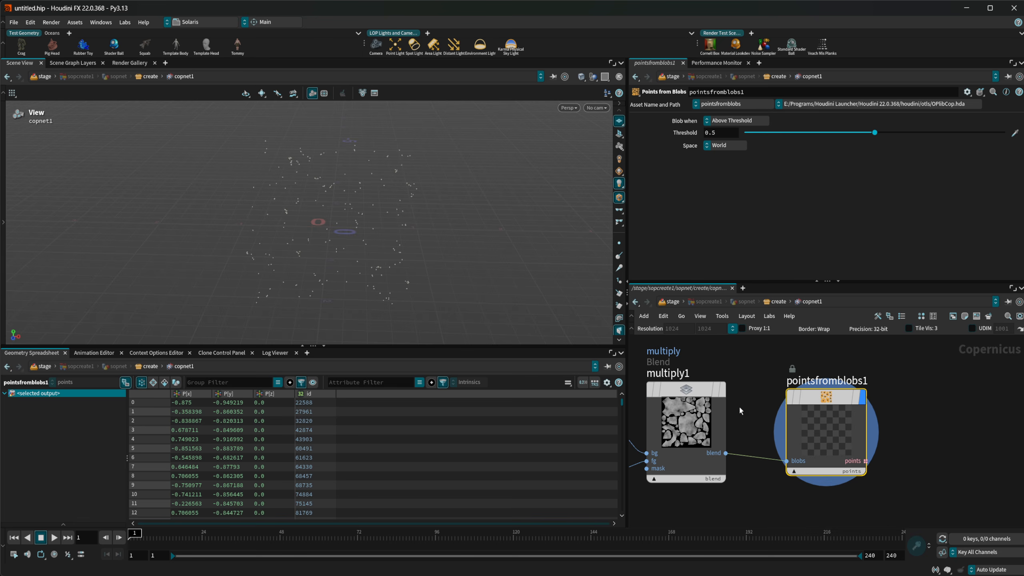
left_click_drag(328, 276, 350, 269)
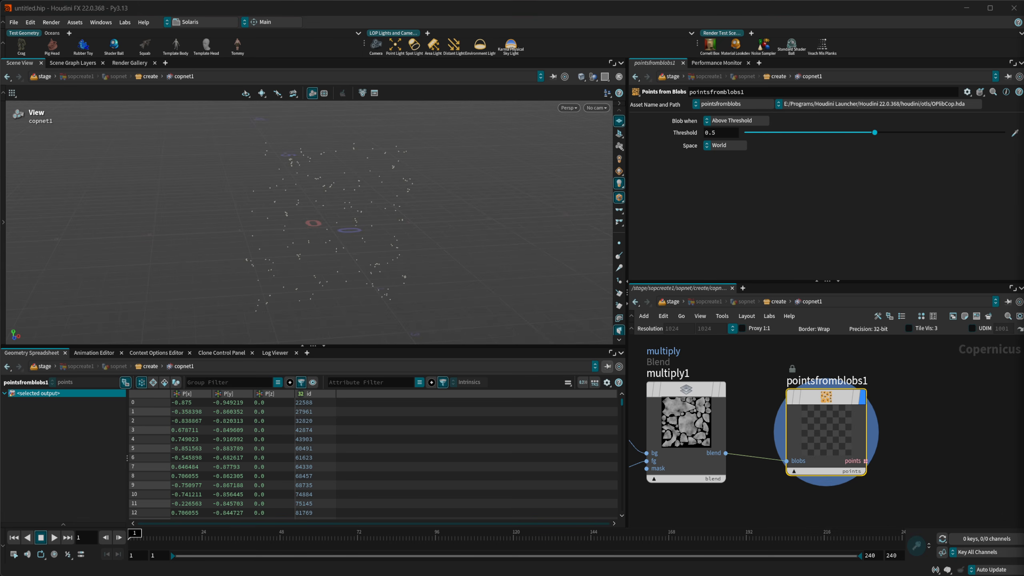
Set the Points from Blobs threshold to 0.359
scroll(909, 473, "down", 3)
middle_click_drag(921, 446, 855, 408)
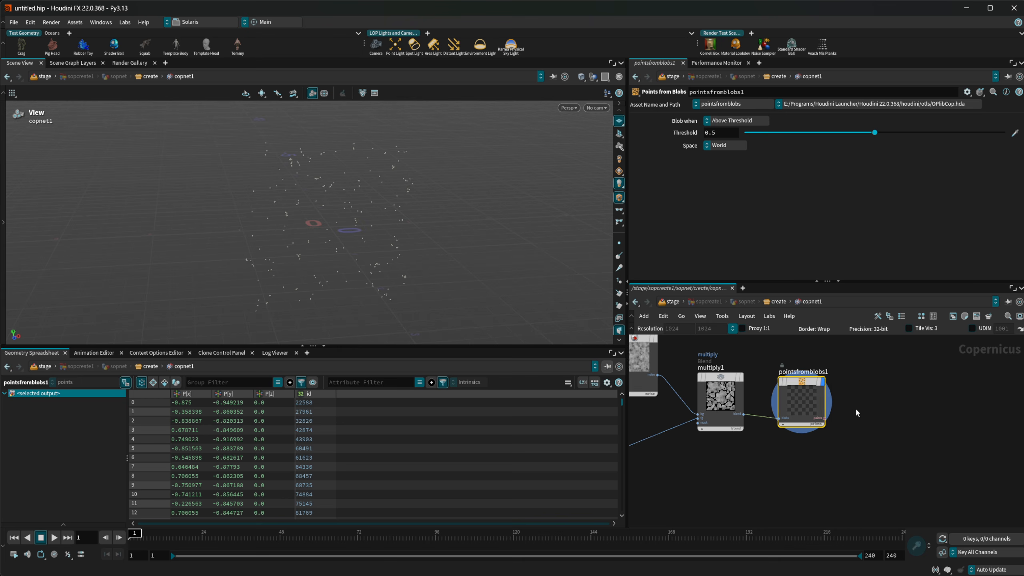
scroll(849, 407, "up", 2)
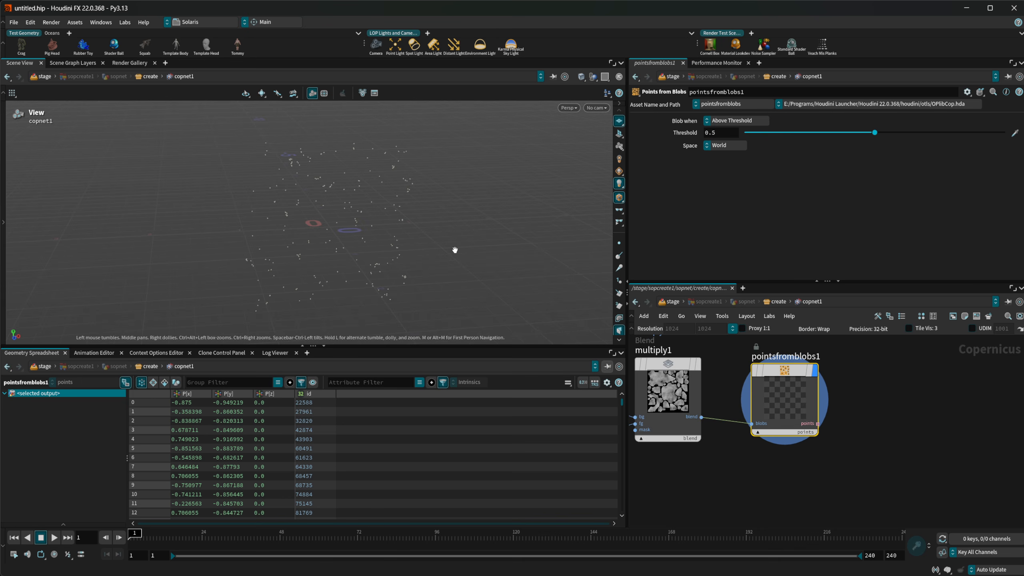
left_click_drag(871, 133, 834, 112)
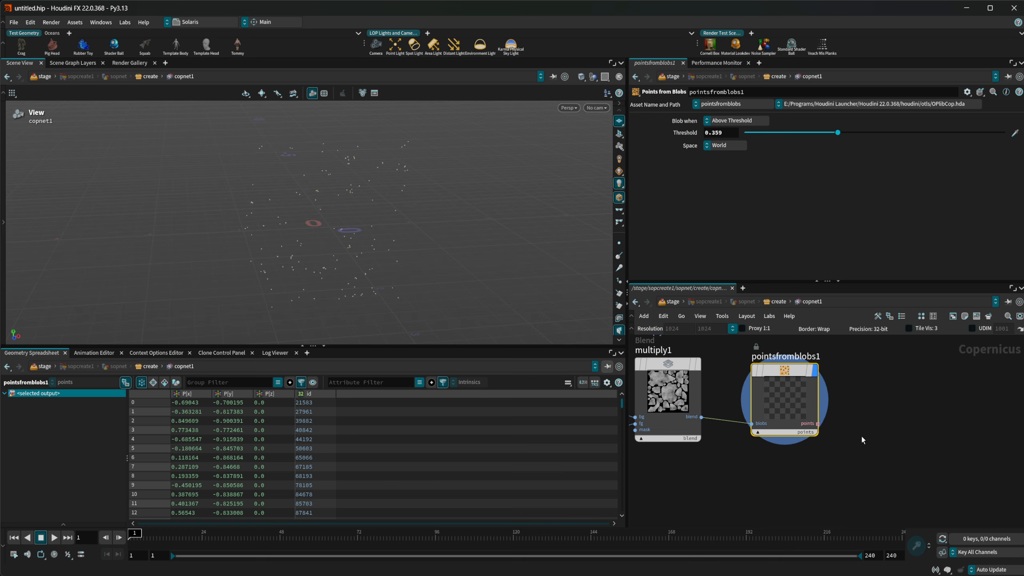
Add a Geometry Attribute from Layer node and connect the Points from Blobs output to its geometry input
key("Tab")
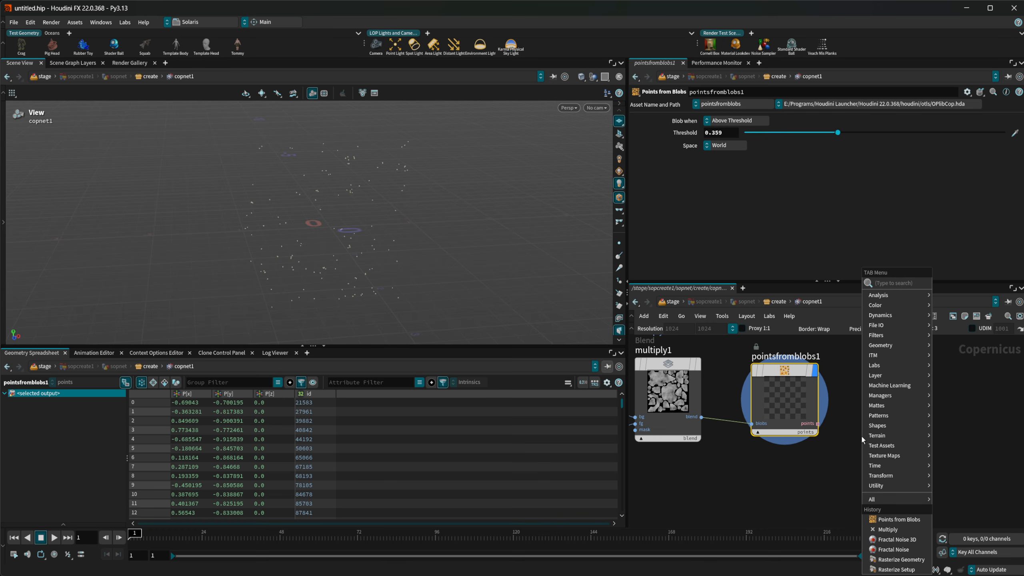
type("geom at")
key("Return")
left_click(887, 420)
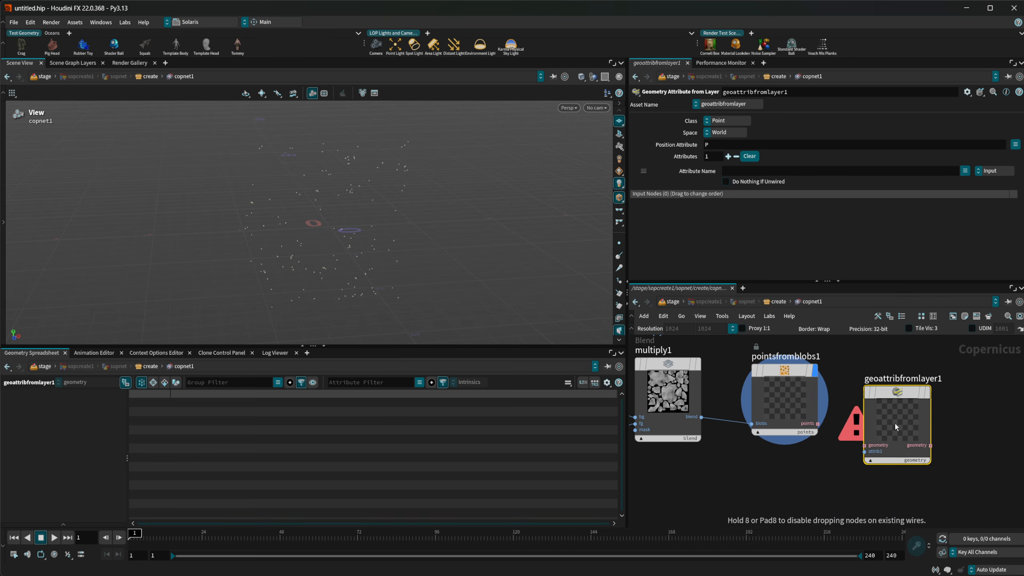
scroll(815, 419, "up", 2)
left_click(803, 426)
left_click(872, 449)
left_click_drag(916, 416, 905, 403)
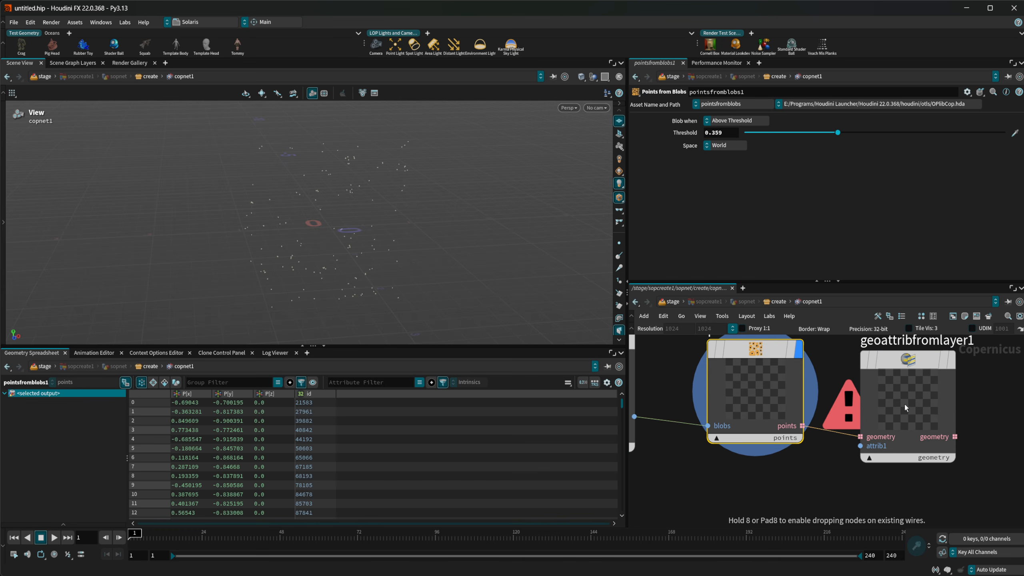
left_click(895, 401)
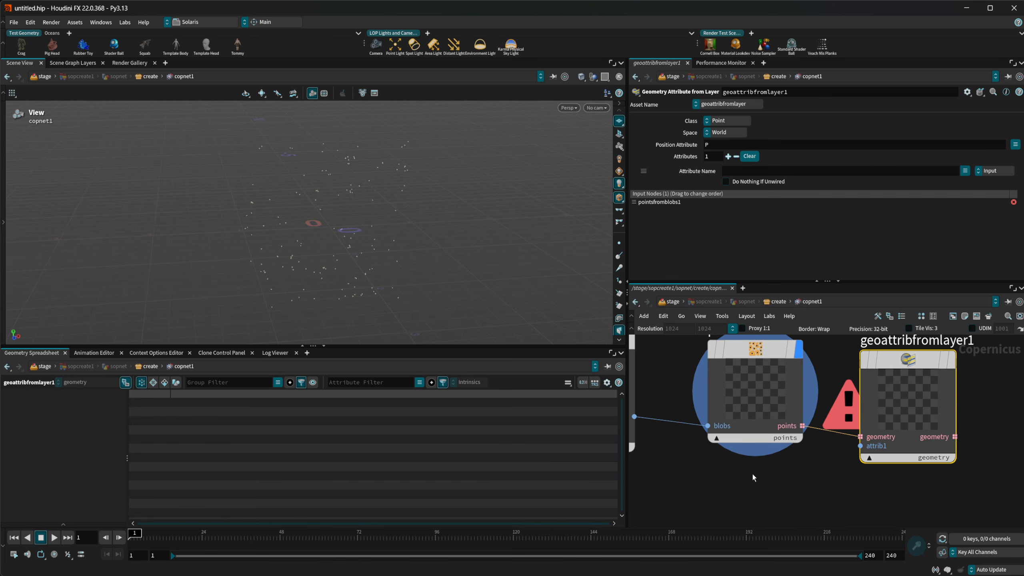
Connect the adjacency attribute sample's output to the attrib1 input of the Geometry Attribute from Layer node and align that node with Points from Blobs
scroll(766, 448, "down", 3)
middle_click_drag(697, 466, 868, 403)
scroll(796, 425, "down", 3)
middle_click_drag(796, 425, 776, 416)
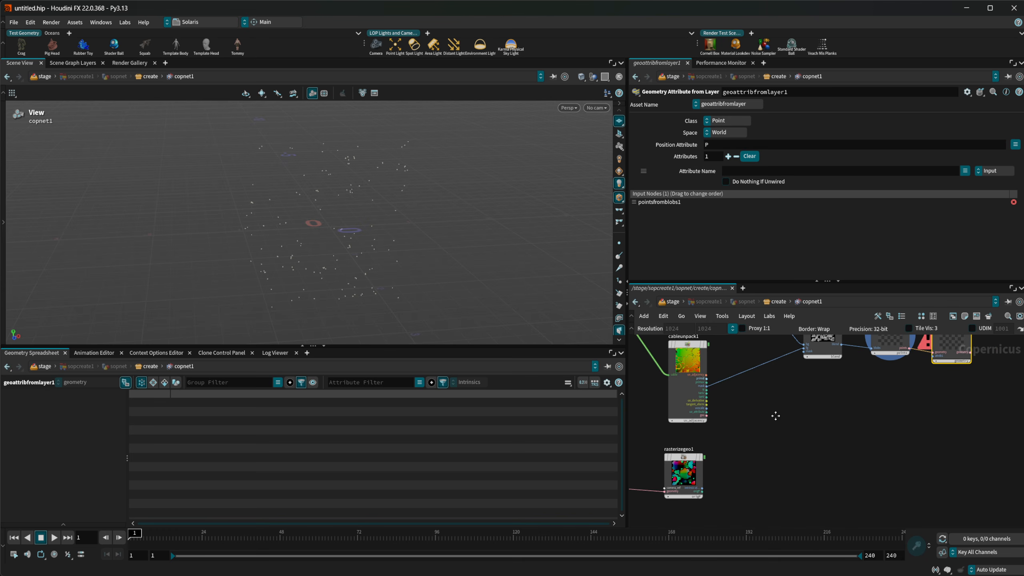
middle_click_drag(686, 339, 794, 464)
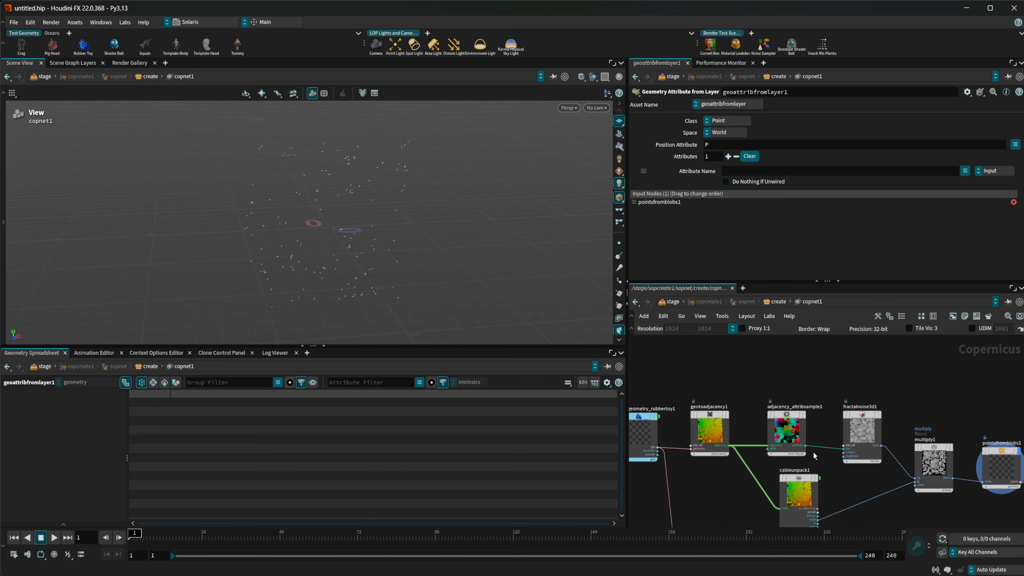
scroll(806, 450, "up", 3)
left_click(807, 443)
middle_click_drag(850, 486, 715, 375)
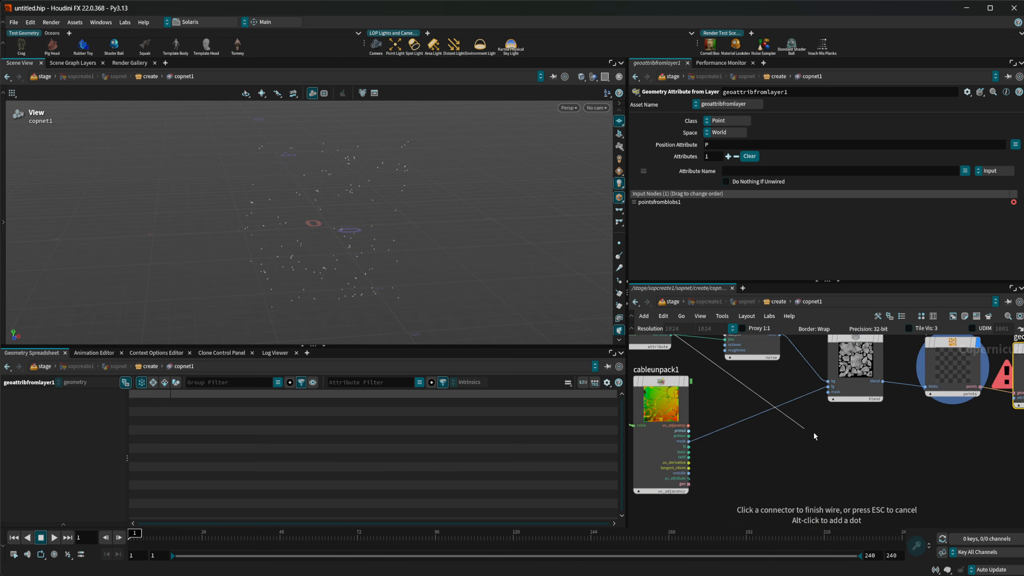
middle_click_drag(884, 450, 706, 448)
scroll(777, 430, "up", 3)
left_click(855, 382)
middle_click_drag(828, 432, 750, 485)
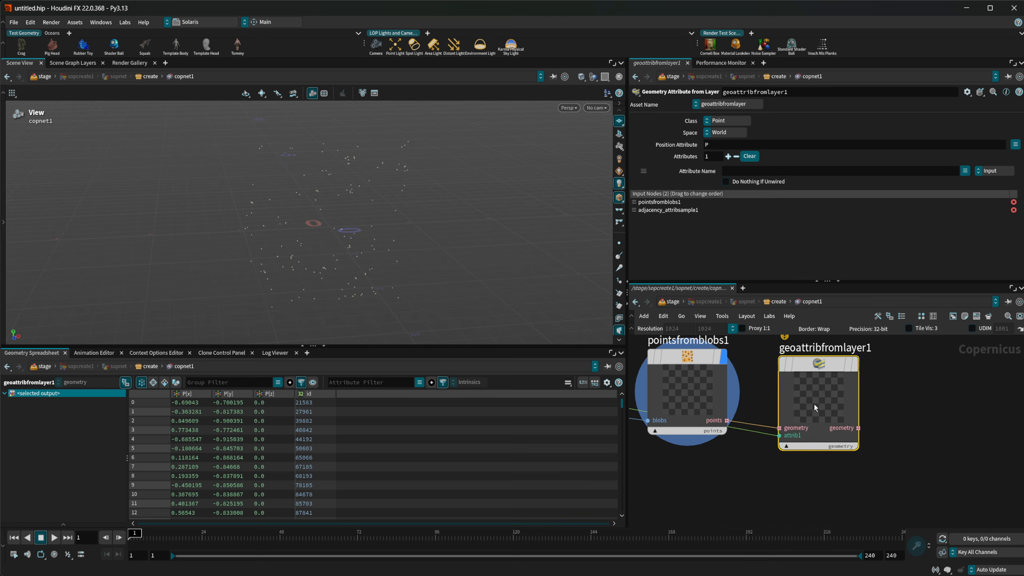
left_click_drag(815, 406, 817, 394)
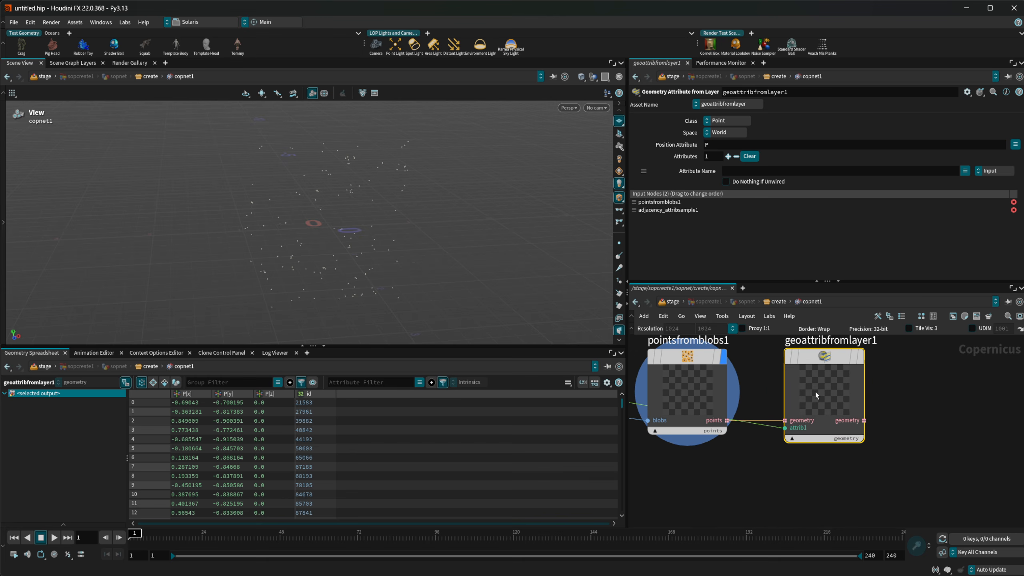
Name the attribute of the Geometry Attribute from Layer node origP and display that node
left_click(768, 171)
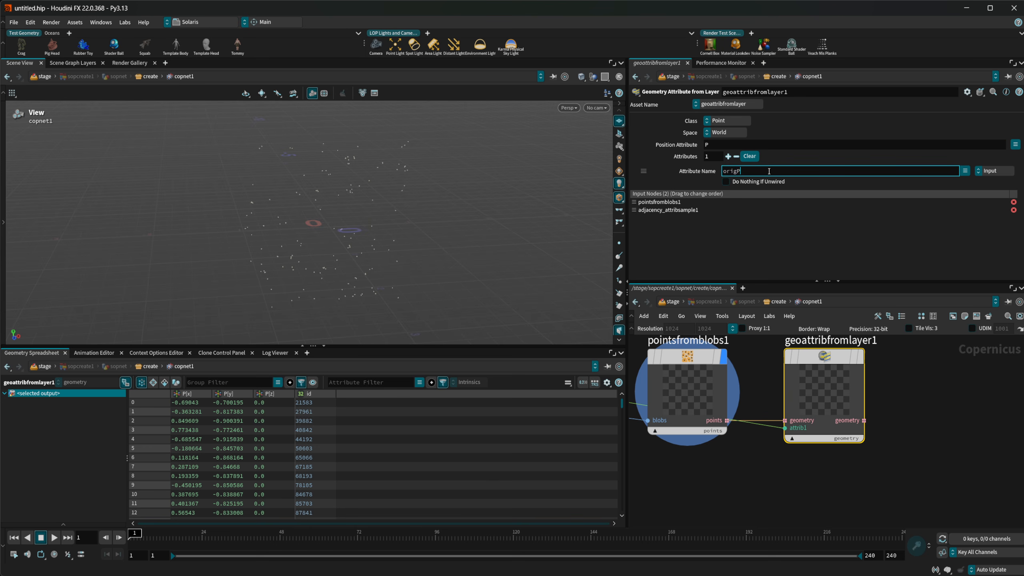
key("Return")
middle_click_drag(837, 439, 815, 479)
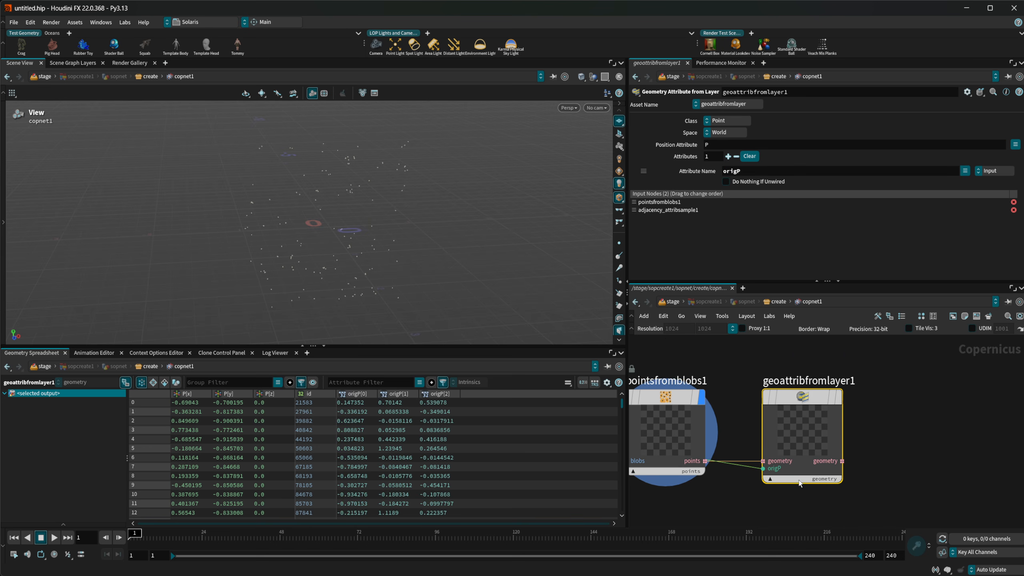
left_click(812, 404)
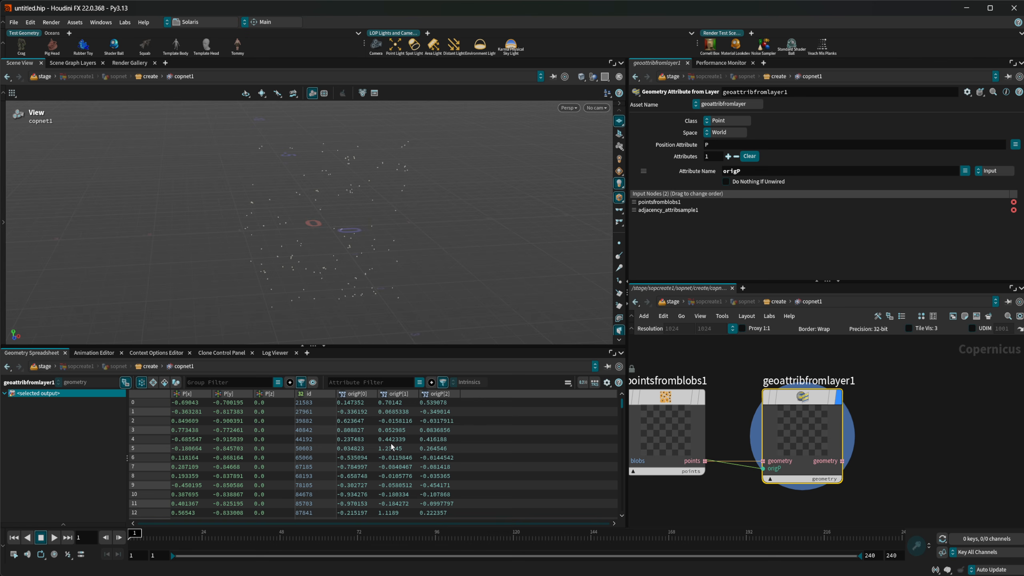
Examine the scattered points, the adjacency attribute sample's settings and the origP values on the Geometry Attribute from Layer node
left_click_drag(352, 252, 420, 228)
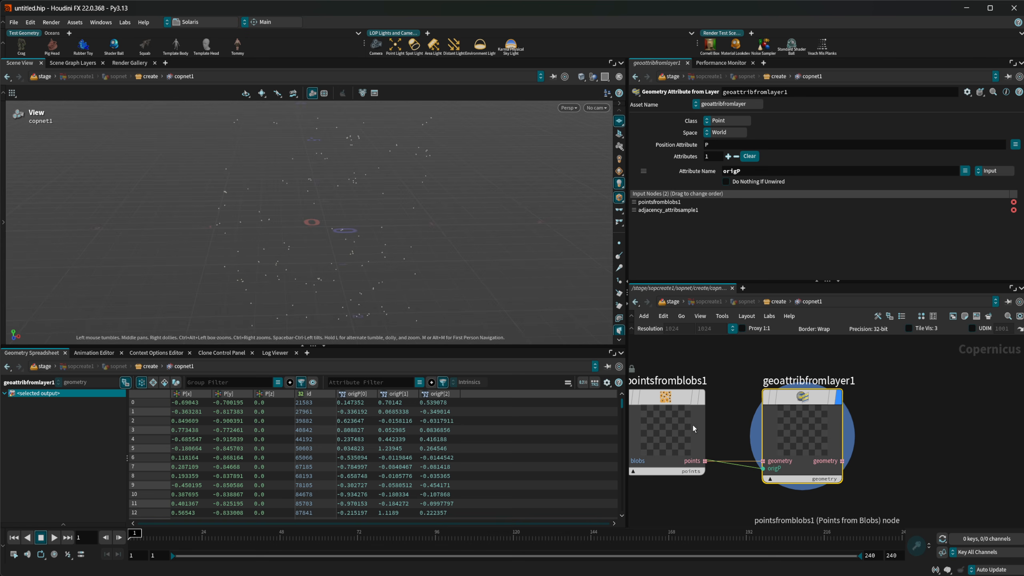
scroll(733, 507, "down", 3)
middle_click_drag(734, 508, 806, 486)
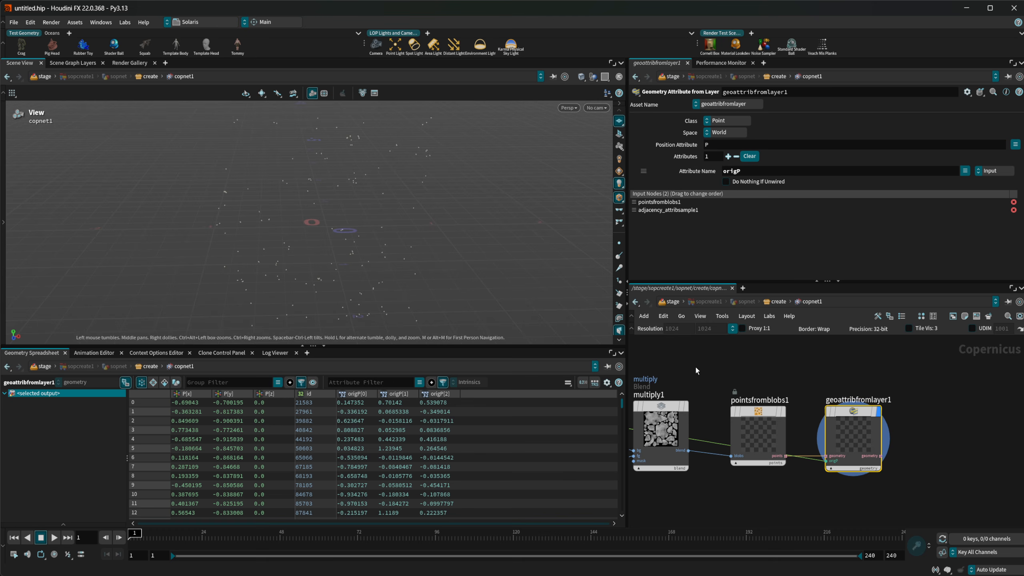
middle_click_drag(697, 368, 809, 400)
middle_click_drag(706, 403, 752, 398)
left_click(714, 376)
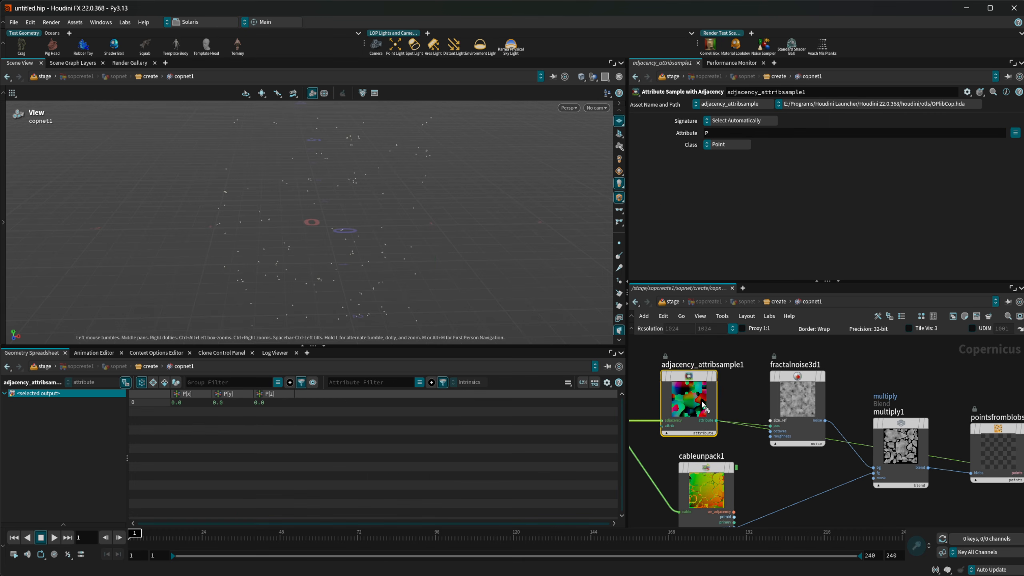
middle_click_drag(820, 509, 695, 457)
middle_click_drag(841, 464, 778, 496)
left_click(961, 422)
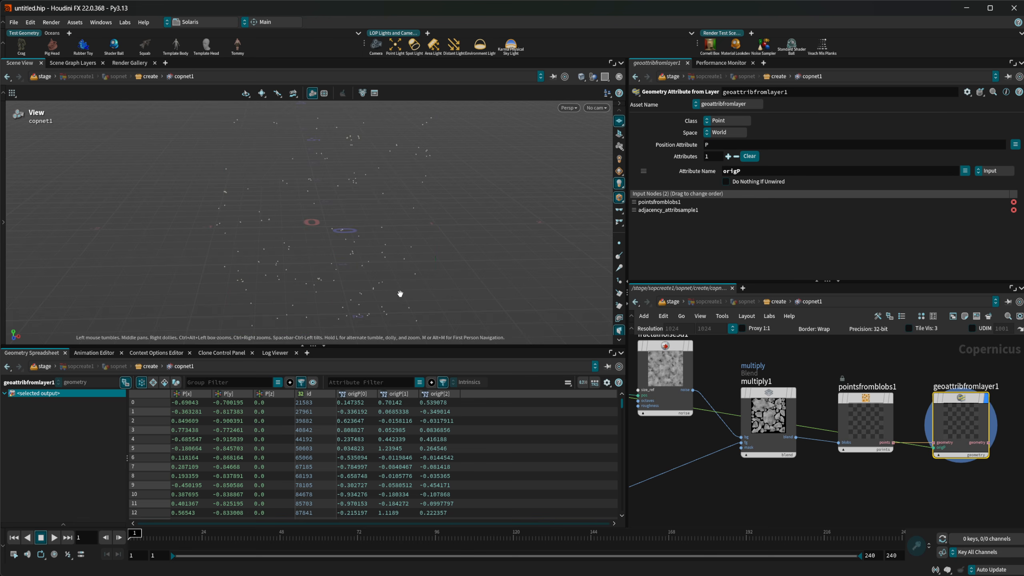
middle_click_drag(907, 504, 823, 508)
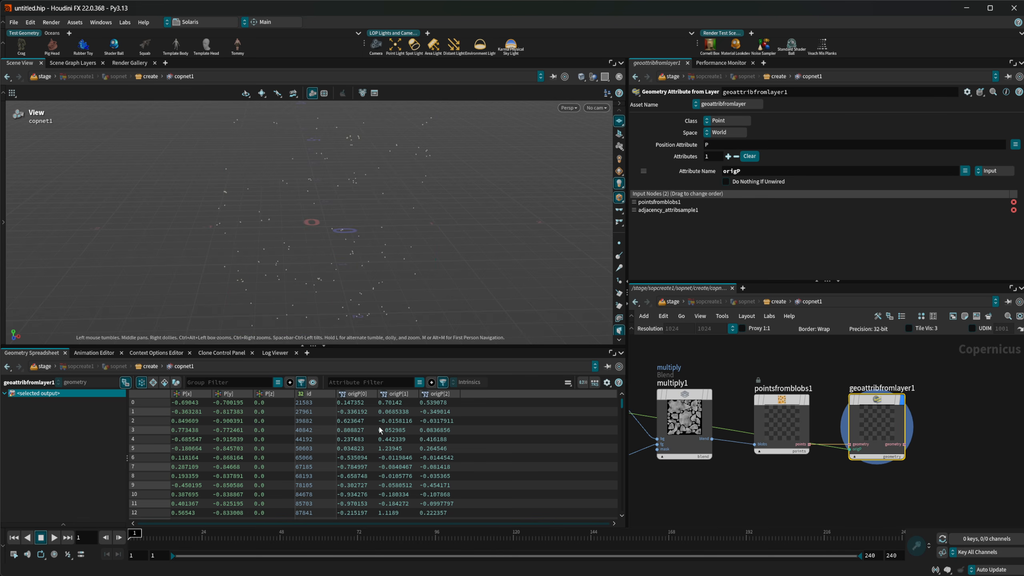
middle_click_drag(891, 493, 791, 482)
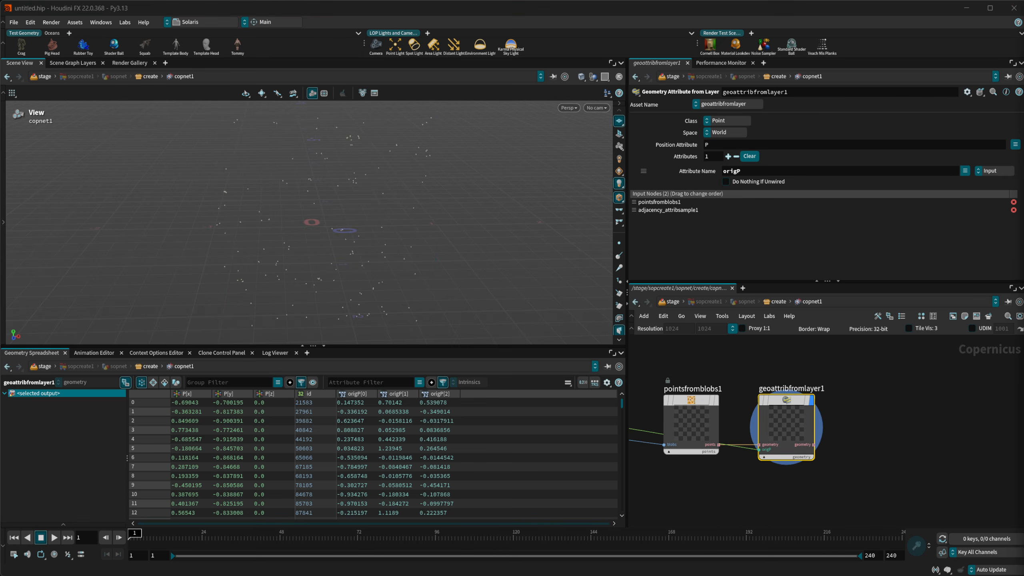
Add an Attribute Extract node fed by the Geometry Attribute from Layer node's geometry output
middle_click_drag(887, 446, 778, 415)
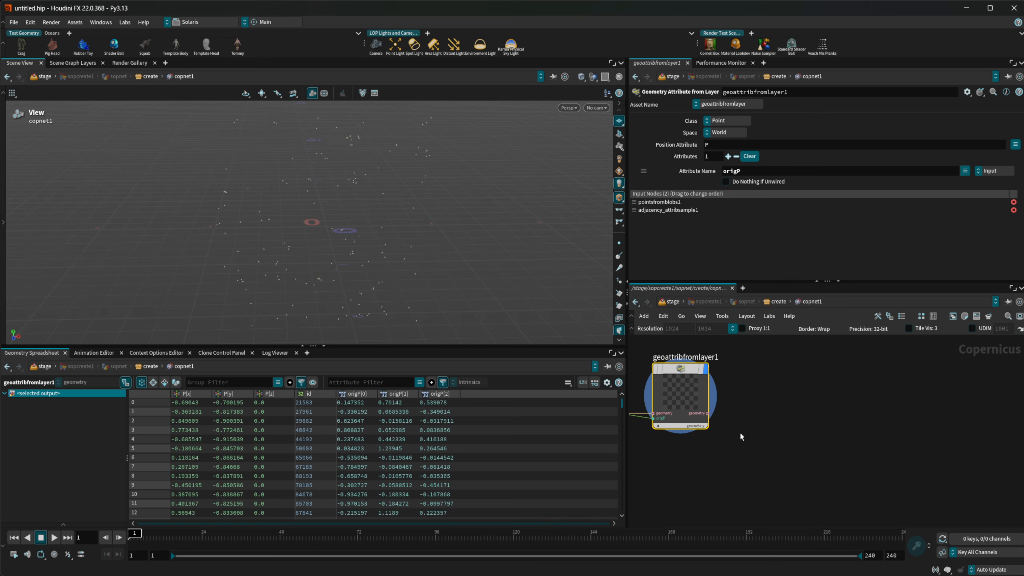
key("Tab")
type("att e")
key("Return")
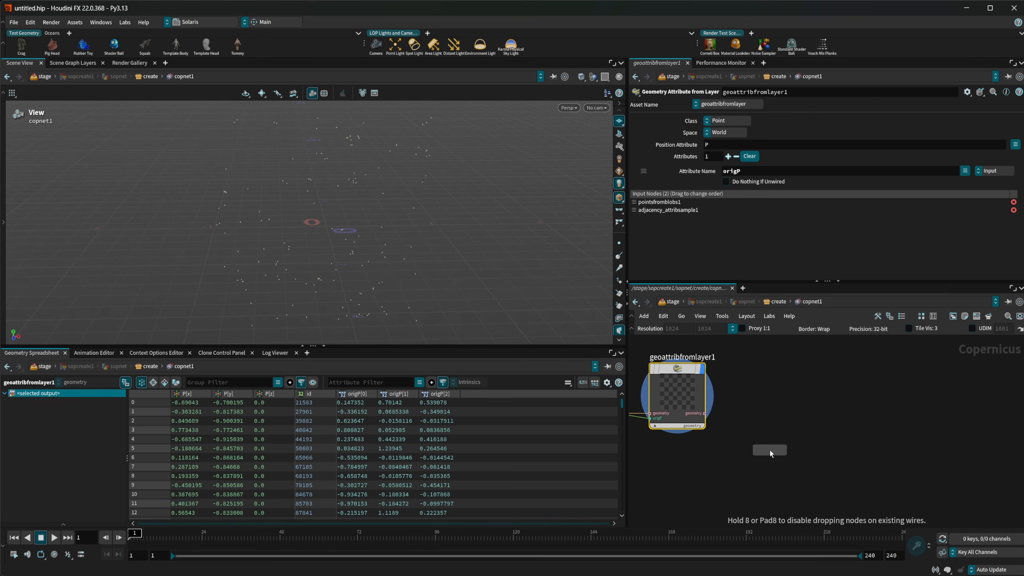
left_click(770, 448)
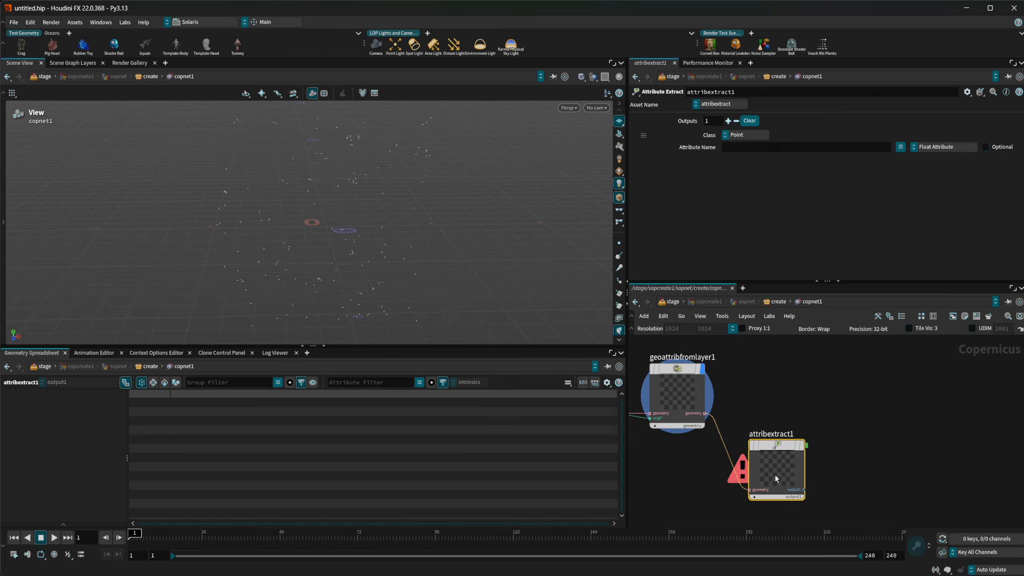
Set the Attribute Extract node to output origP as a Vector Attribute and display that node
left_click(751, 149)
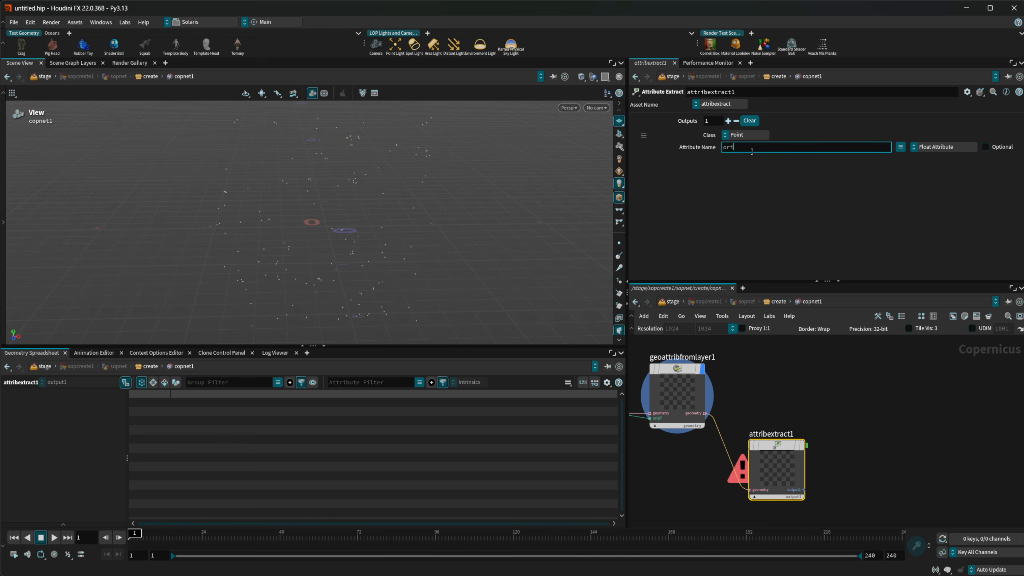
key("Return")
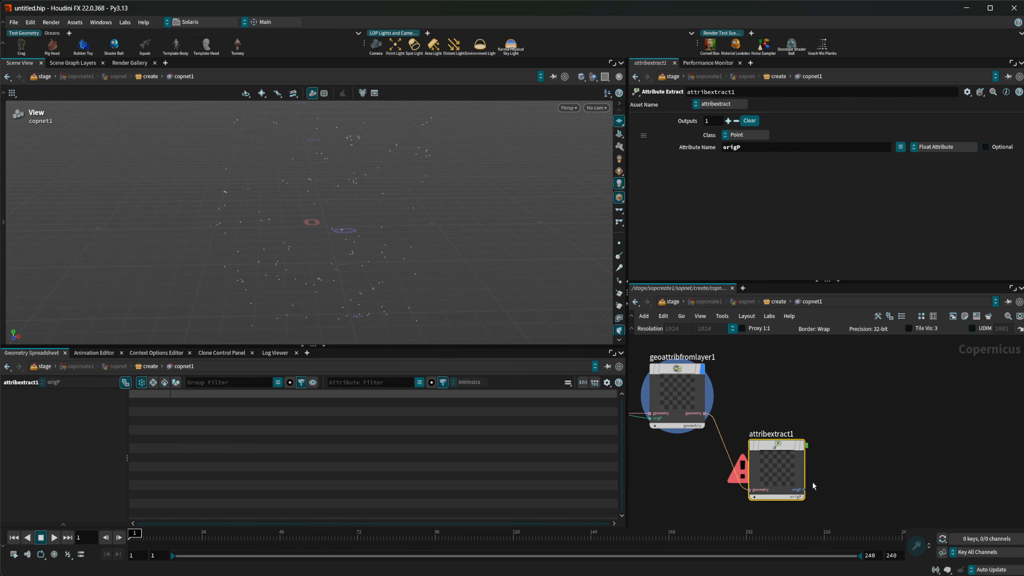
left_click(943, 147)
left_click(956, 185)
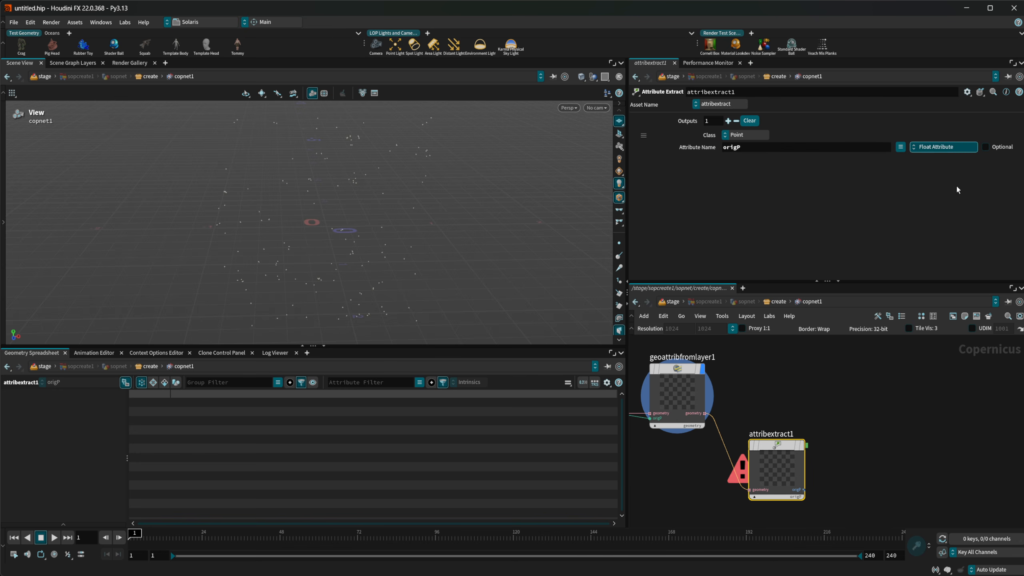
key("r")
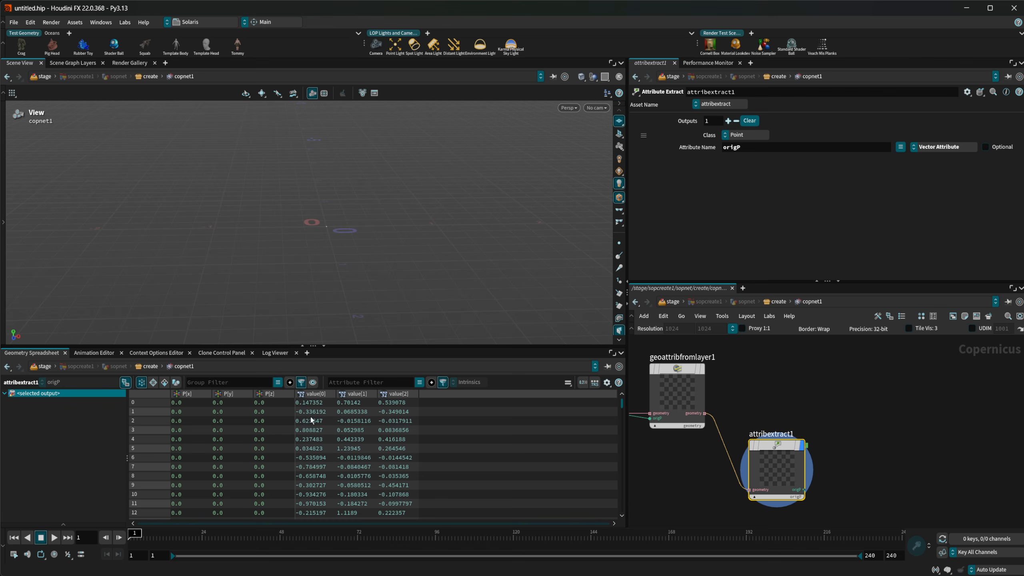
Add an Attribute Insert node beyond the Attribute Extract node in the Copernicus network
middle_click_drag(819, 436, 786, 452)
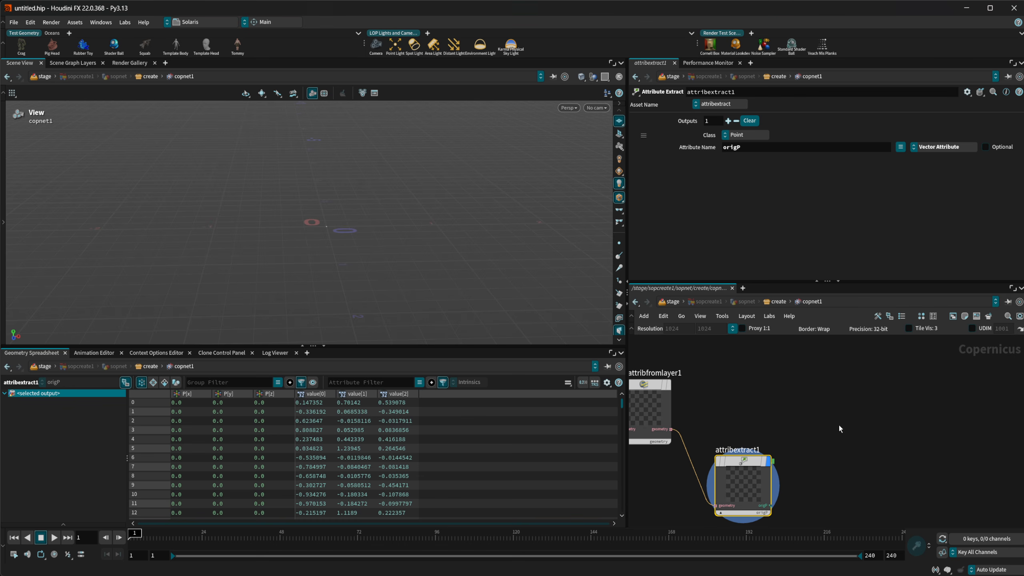
key("Tab")
type("att i")
key("Return")
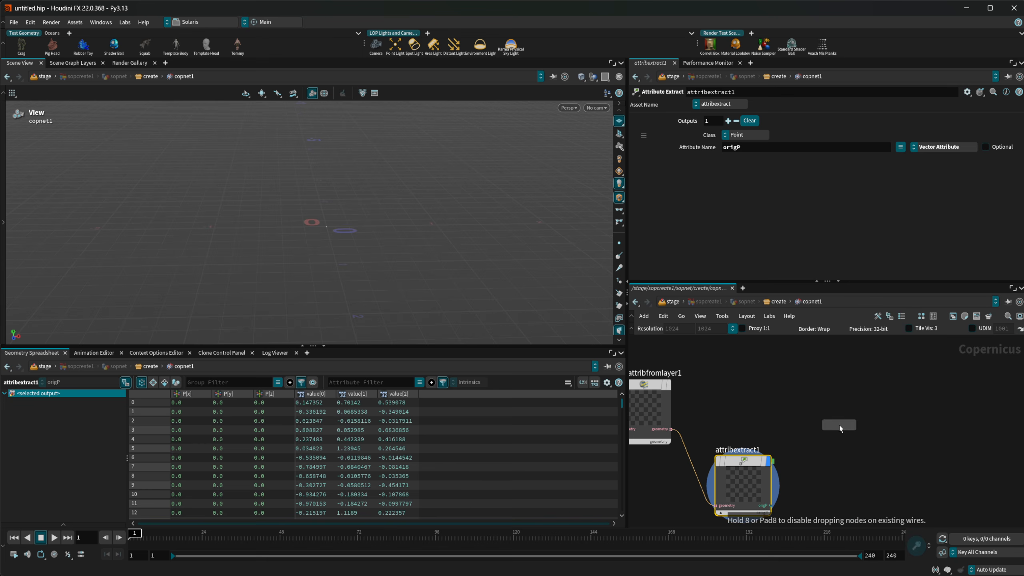
left_click(839, 426)
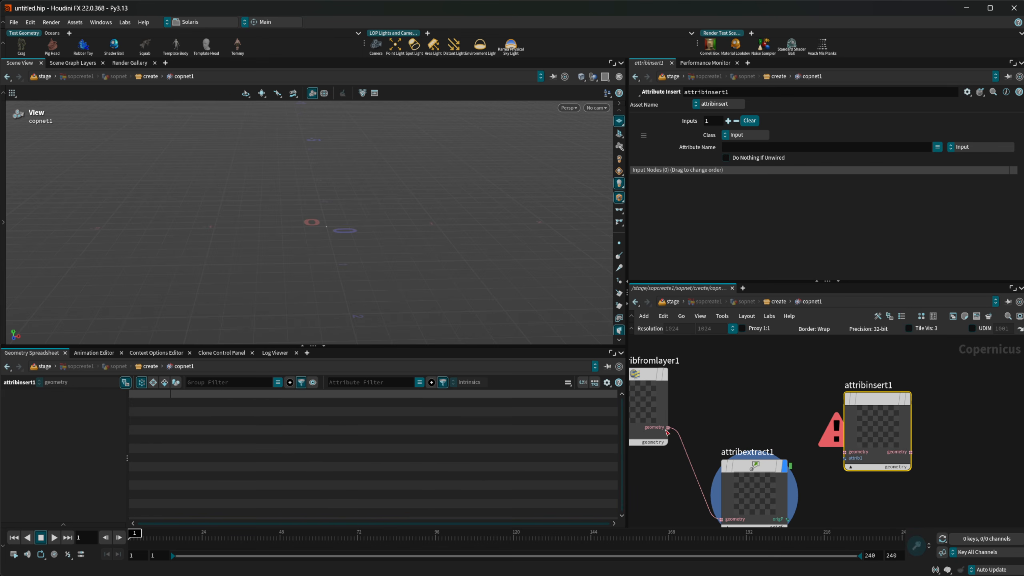
Wire the Geometry Attribute from Layer geometry and the extracted origP into the Attribute Insert node's geometry and attrib1 inputs, and display it
left_click_drag(668, 428, 844, 452)
left_click_drag(787, 471, 860, 363)
middle_click_drag(769, 361, 734, 400)
key("r")
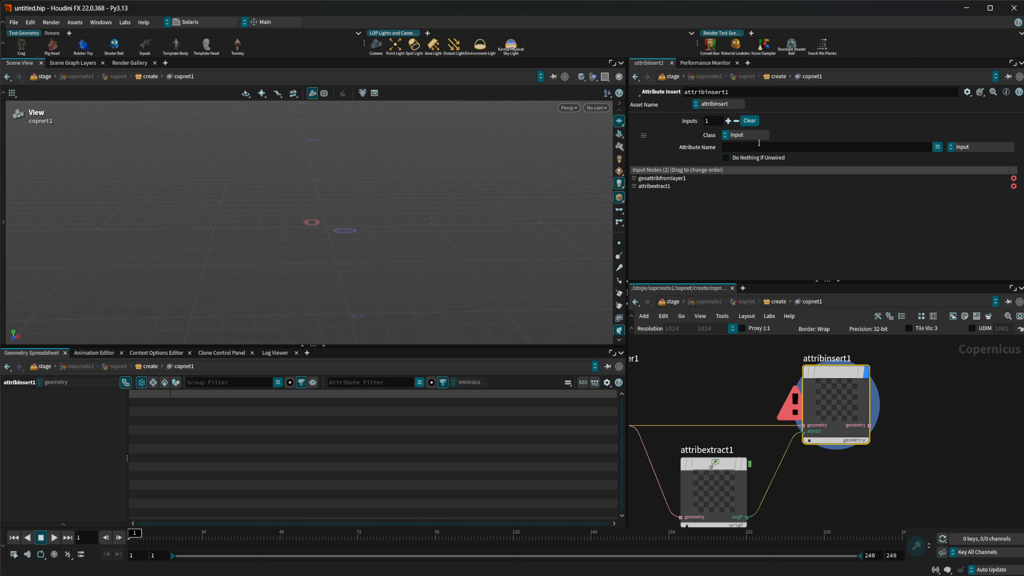
Set the Attribute Insert node's attribute name to P and inspect the repositioned points
left_click(759, 147)
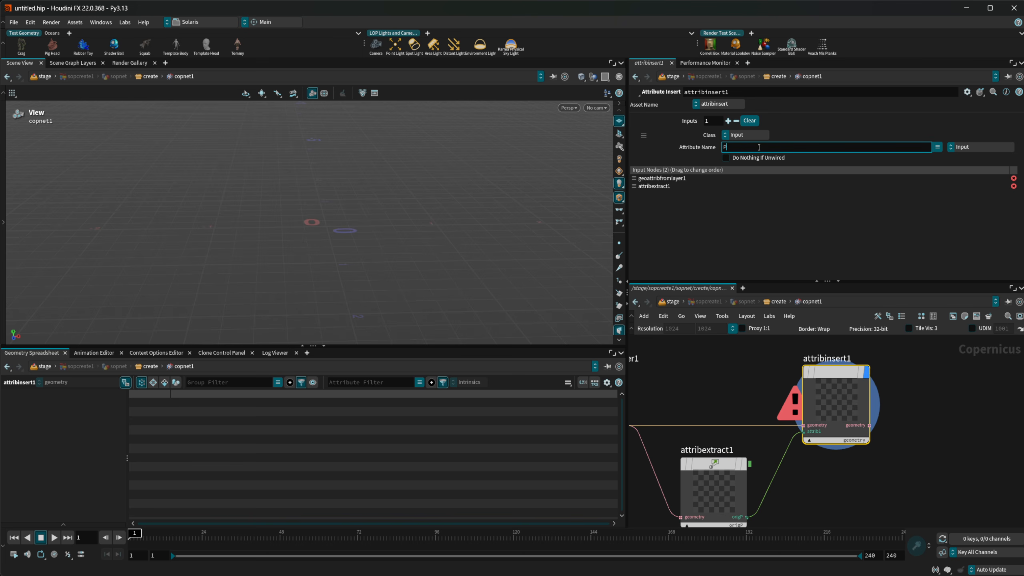
type("P")
key("Return")
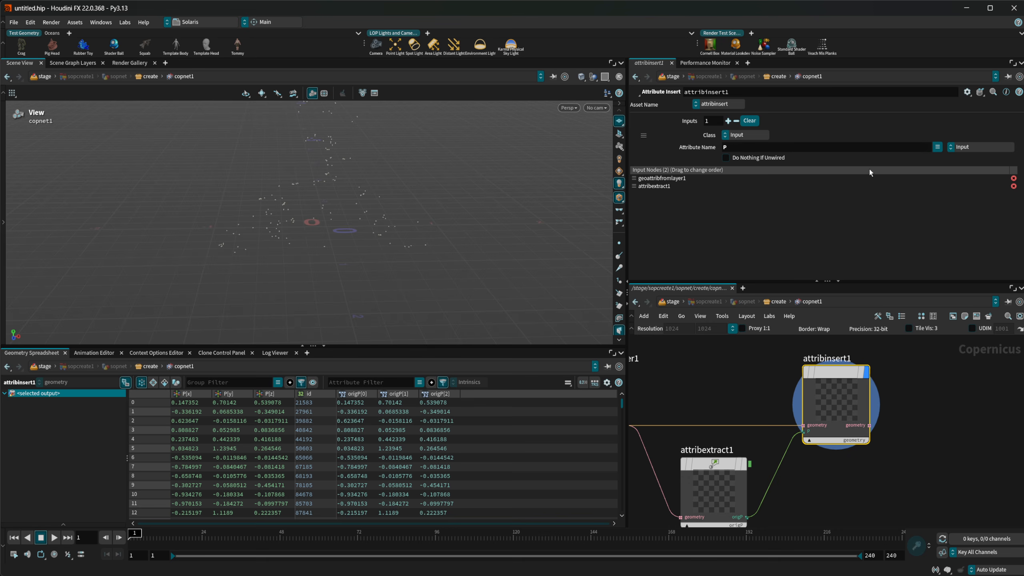
left_click_drag(292, 239, 308, 244)
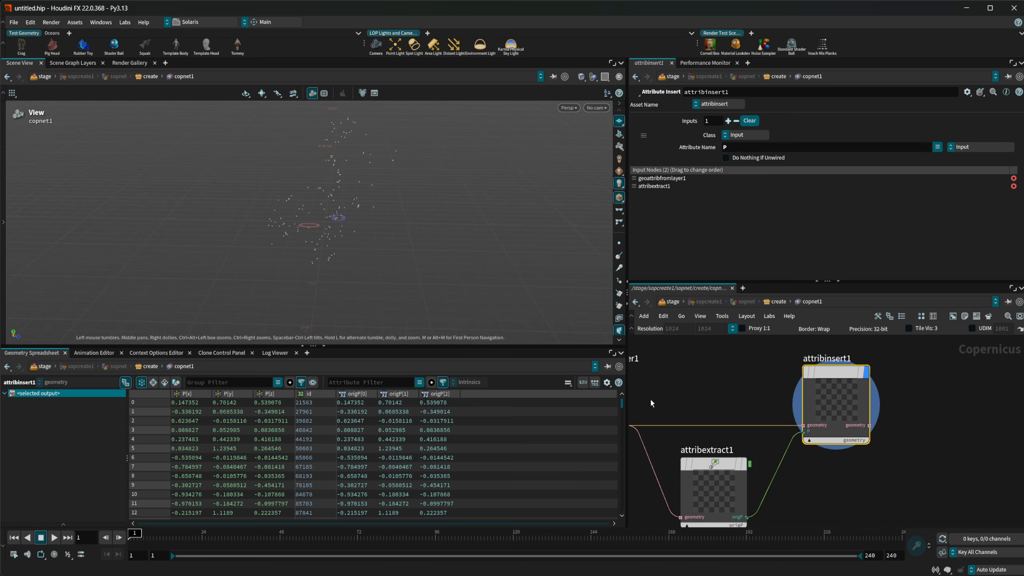
Examine the points from other angles, the upstream network and the adjacency attribute sample's image in the viewport
middle_click_drag(701, 391, 823, 391)
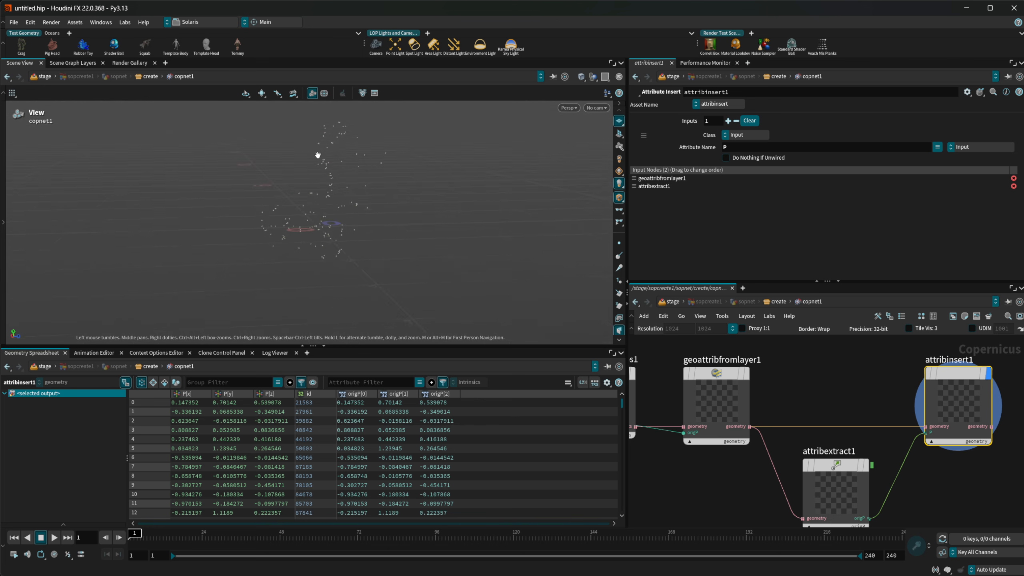
scroll(824, 397, "down", 3)
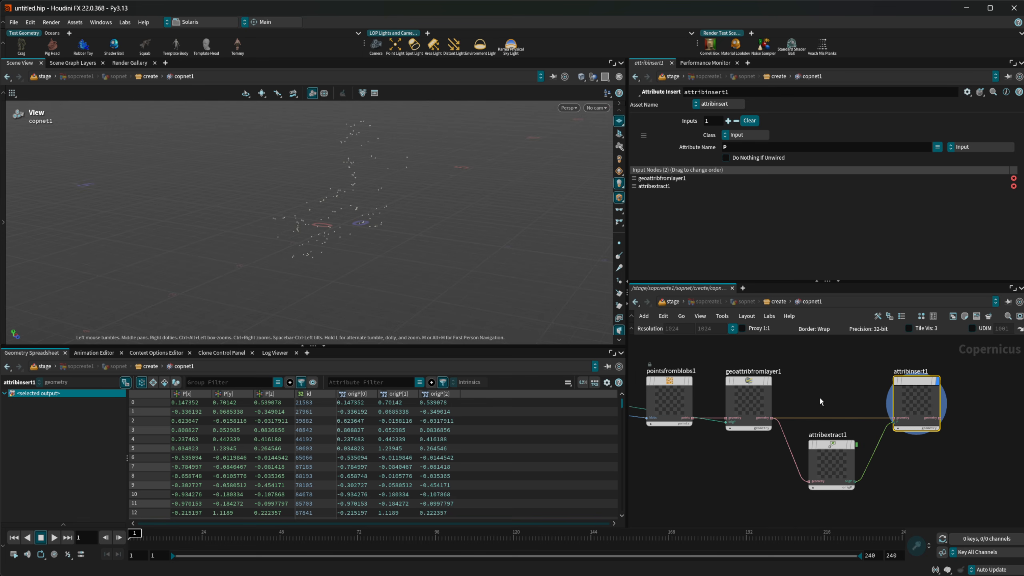
middle_click_drag(923, 461, 877, 453)
scroll(700, 491, "down", 1)
middle_click_drag(700, 490, 890, 444)
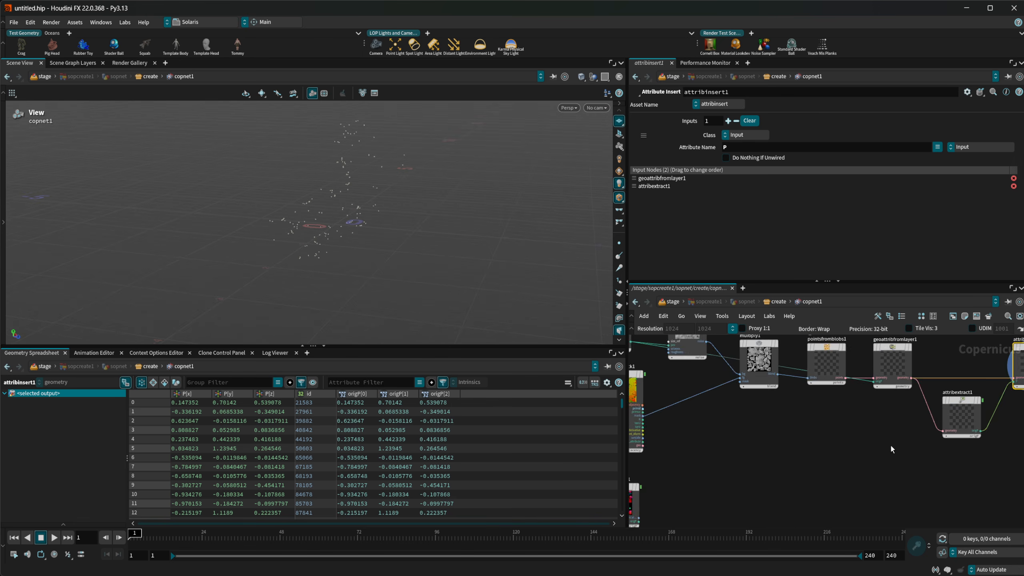
middle_click_drag(713, 454, 941, 451)
middle_click_drag(801, 427, 771, 468)
scroll(813, 395, "up", 2)
middle_click_drag(813, 395, 773, 409)
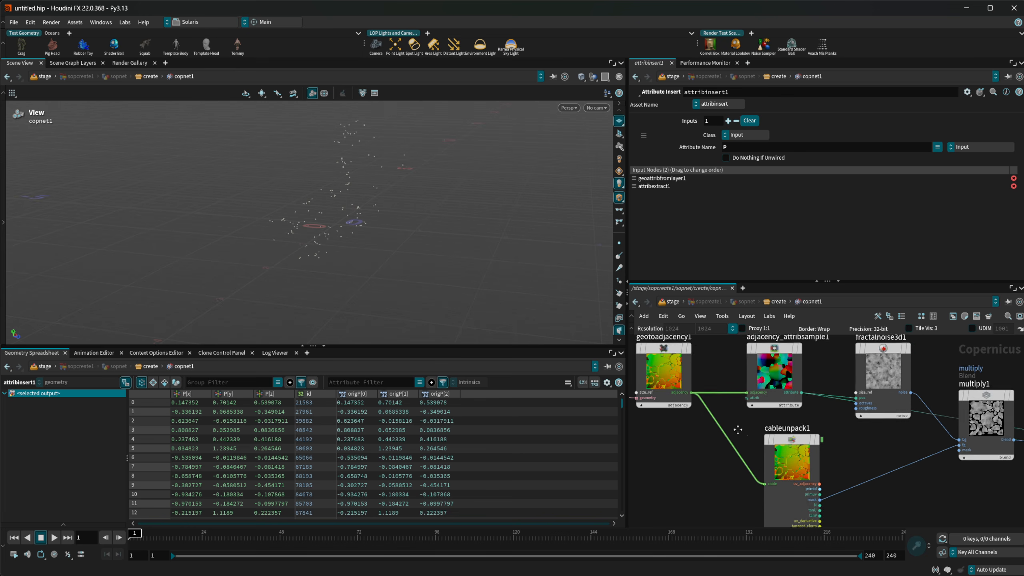
scroll(792, 407, "up", 3)
middle_click_drag(835, 426, 795, 472)
left_click(717, 393)
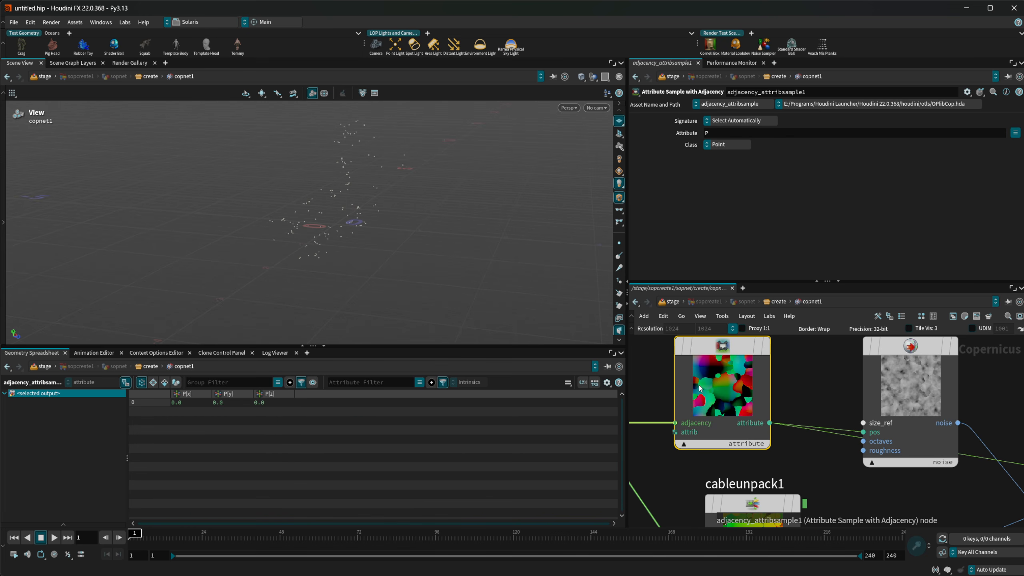
middle_click_drag(736, 366, 722, 414)
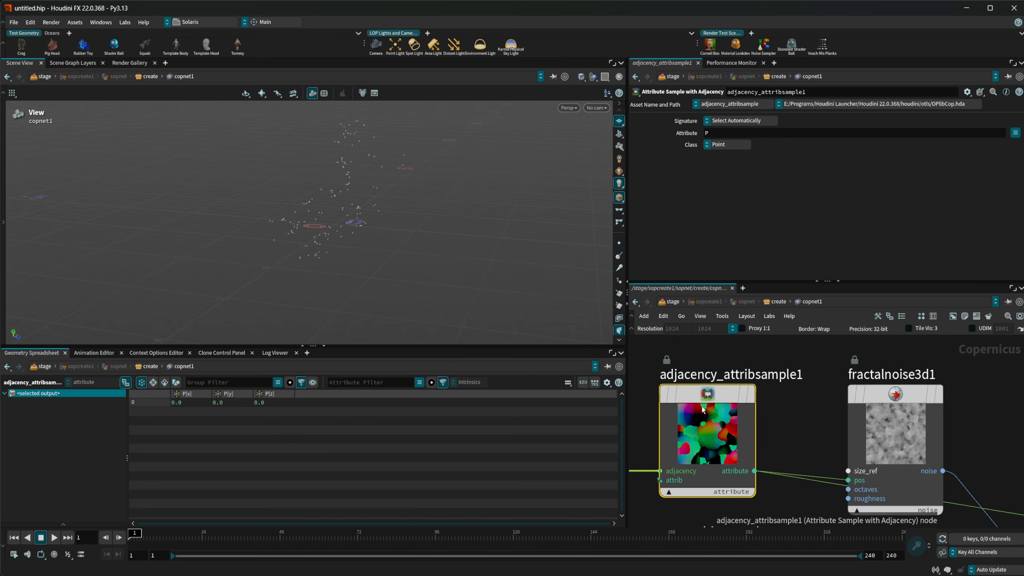
left_click(751, 394)
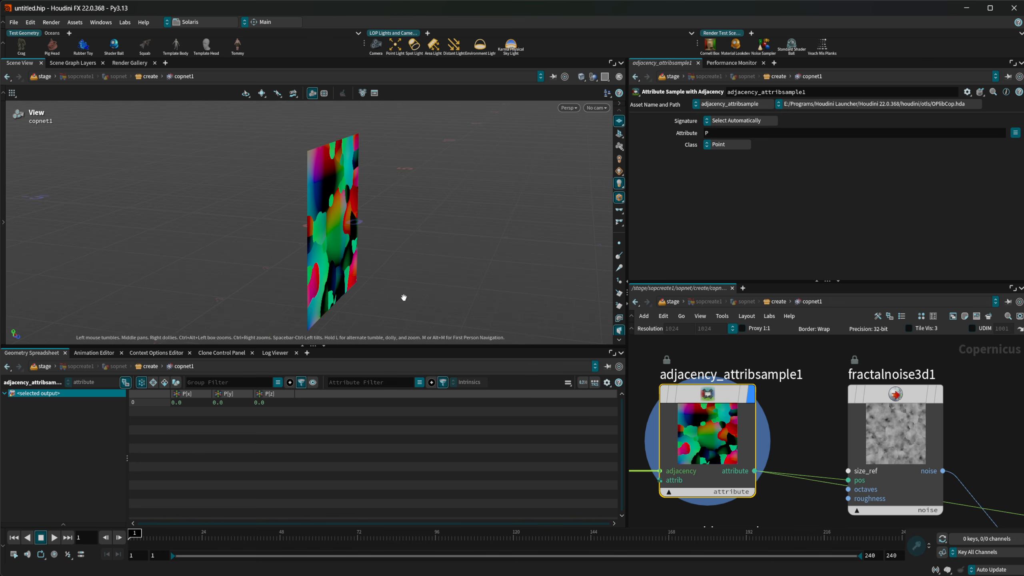
left_click_drag(404, 285, 380, 226)
scroll(358, 211, "up", 3)
Connect the Rasterize Geometry node's origP output to the origP input of the Geometry Attribute from Layer node
middle_click_drag(766, 450, 754, 329)
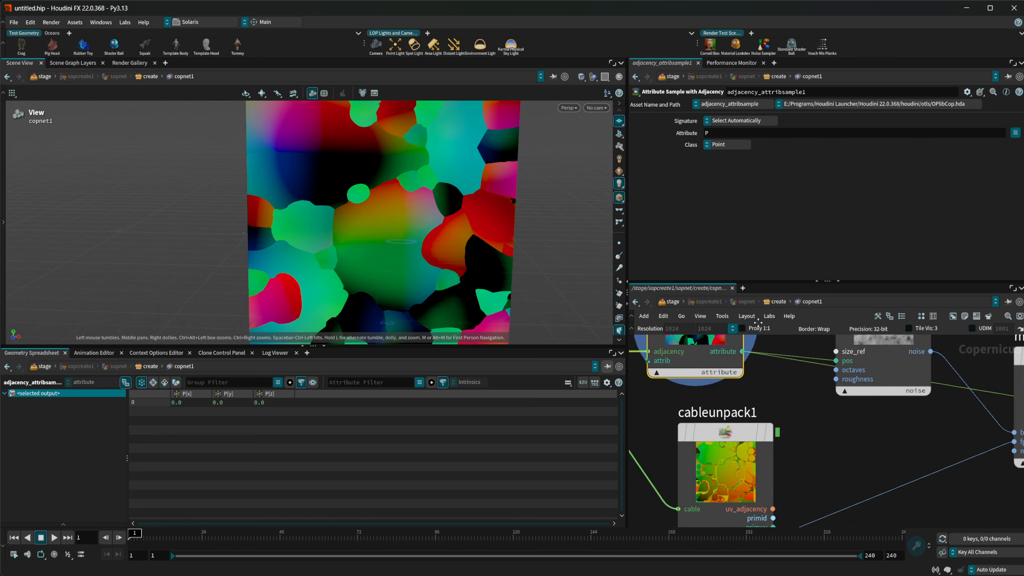
middle_click_drag(833, 450, 813, 336)
scroll(809, 349, "down", 3)
middle_click_drag(821, 476, 781, 424)
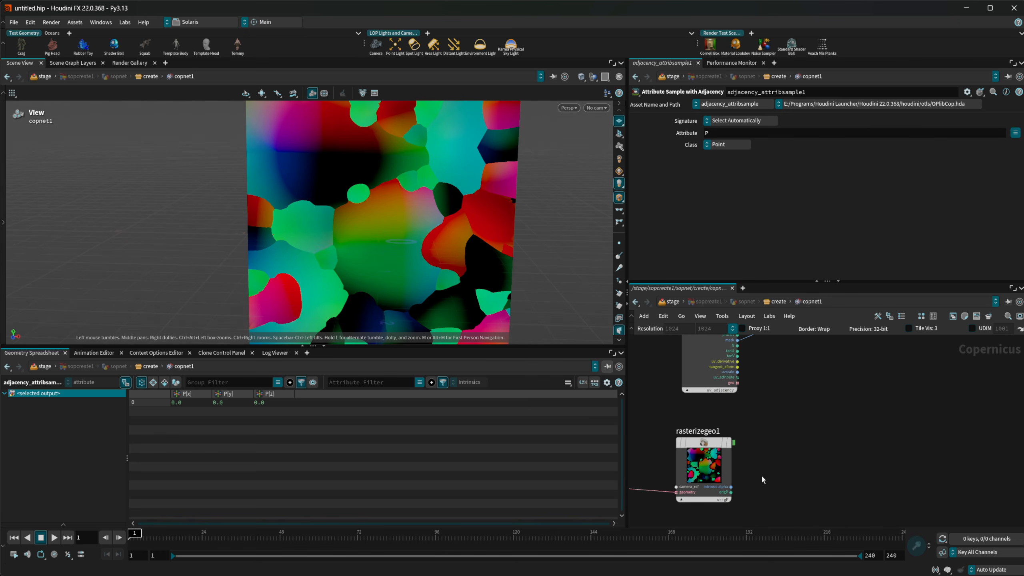
left_click(731, 492)
middle_click_drag(858, 370, 670, 460)
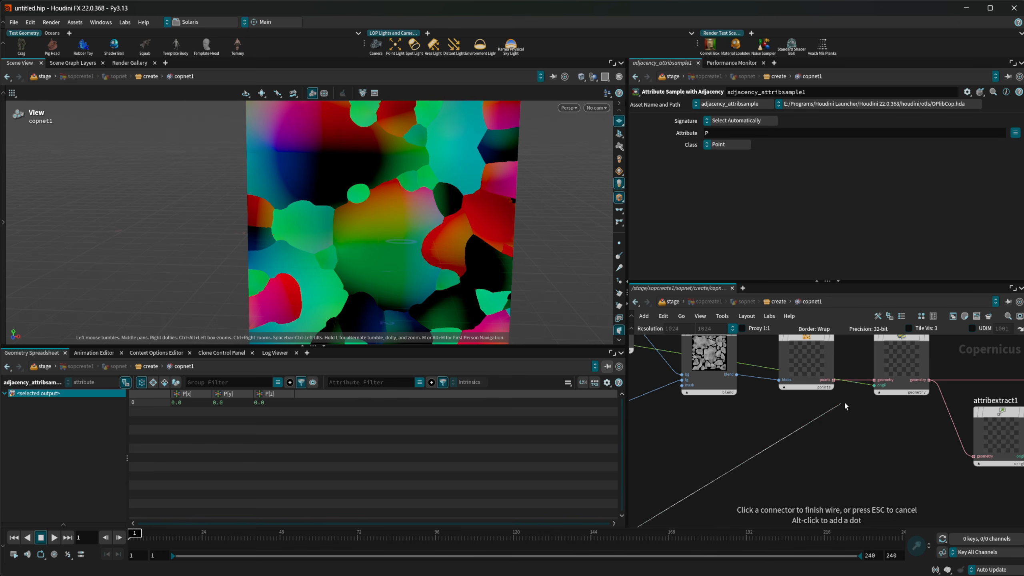
left_click(874, 383)
Select the Attribute Insert node and display its points in the viewport
middle_click_drag(862, 417, 753, 471)
middle_click_drag(873, 398, 809, 402)
left_click(938, 401)
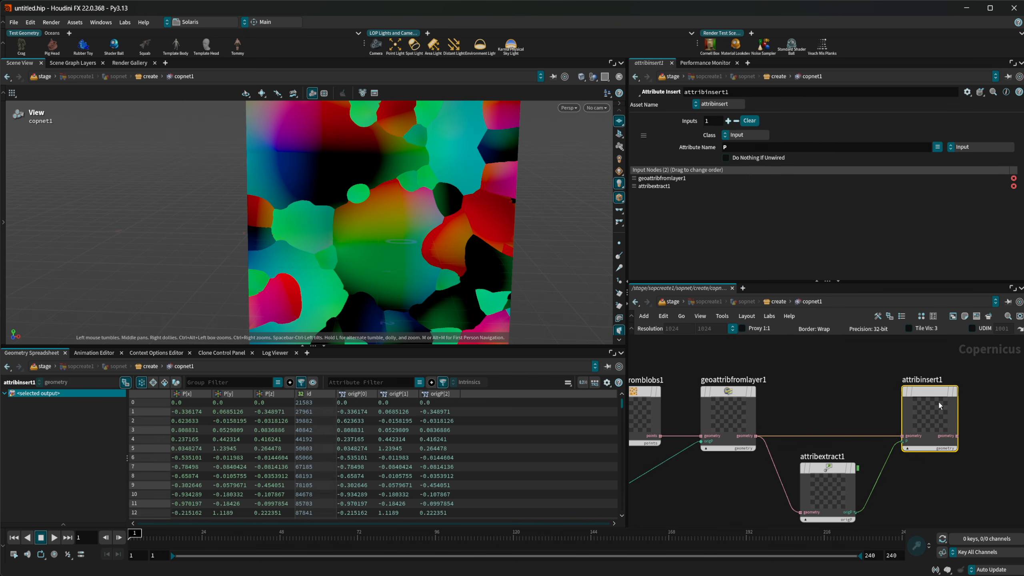
key("r")
Insert a Switch node on the wire between Rasterize Geometry and Geometry Attribute from Layer
scroll(755, 464, "down", 2)
middle_click_drag(754, 464, 840, 397)
scroll(841, 397, "down", 3)
key("Tab")
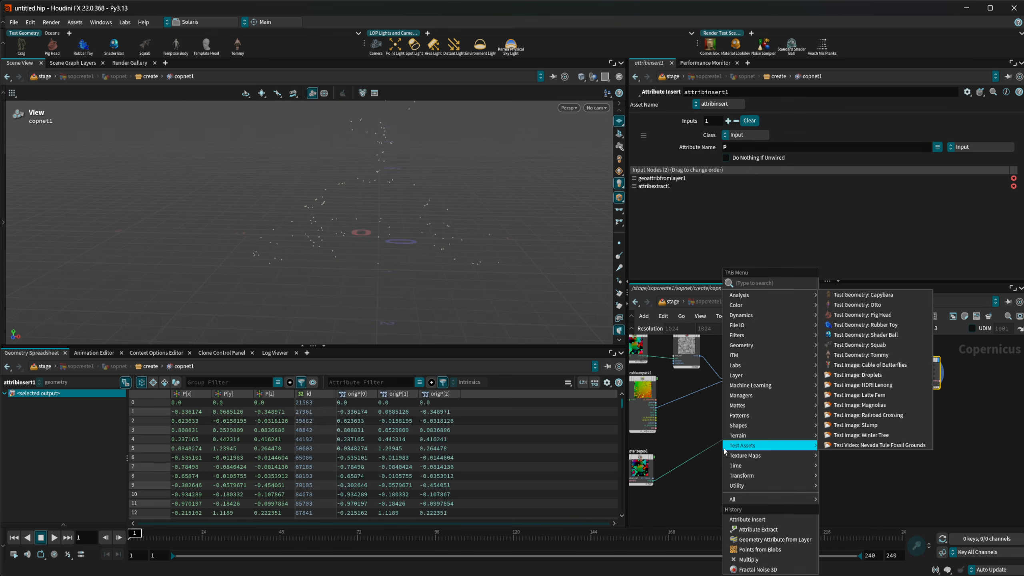
type("null")
key("Return")
left_click(723, 448)
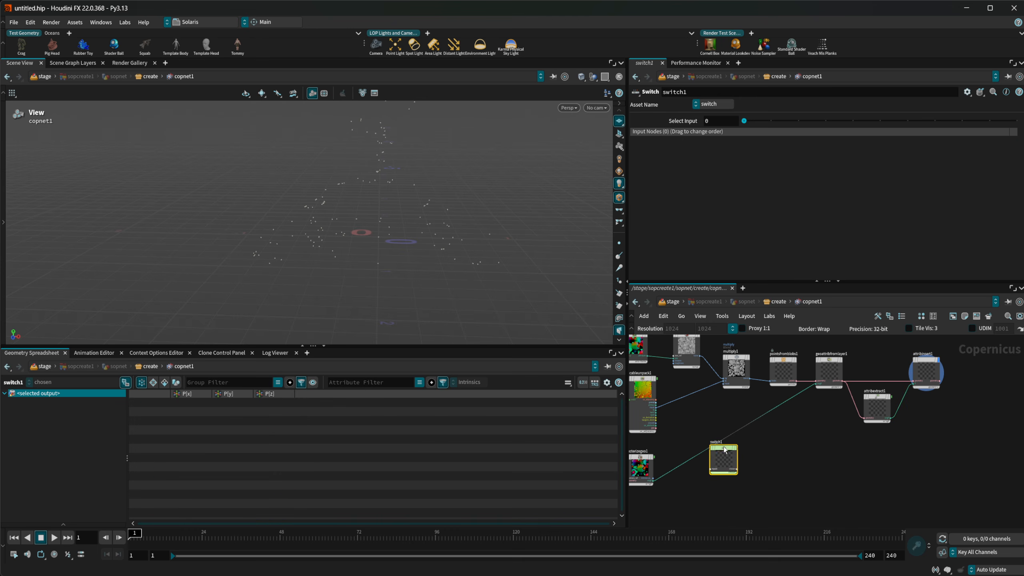
Connect the adjacency attribute sample's output to the Switch node's first input in place of Rasterize Geometry
scroll(727, 420, "up", 1)
middle_click_drag(685, 426, 763, 480)
scroll(727, 420, "up", 1)
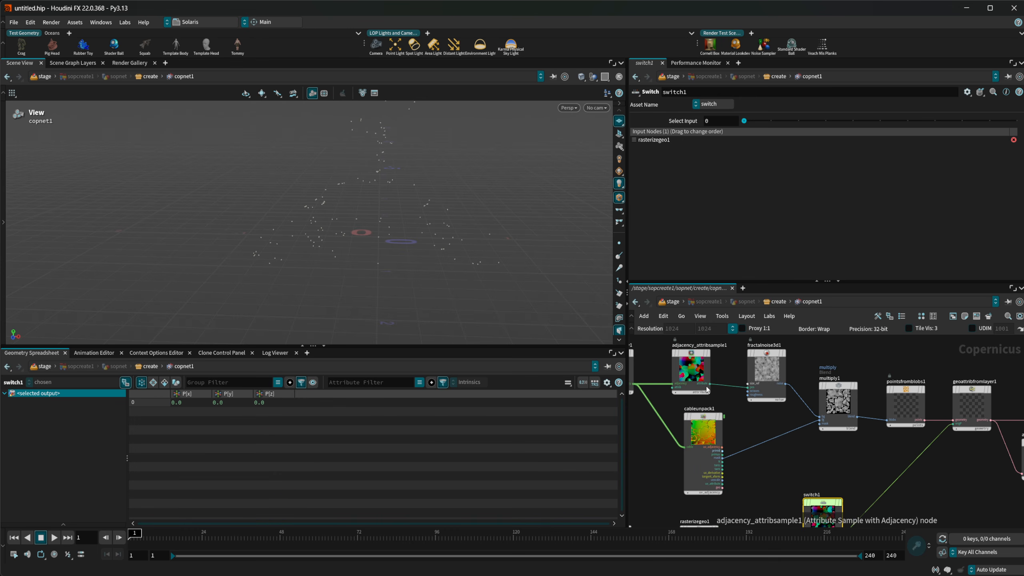
left_click(709, 386)
scroll(776, 463, "up", 1)
middle_click_drag(785, 520, 801, 386)
left_click(778, 464)
Connect the Rasterize Geometry node's origP output to the Switch node's second input
scroll(802, 386, "up", 1)
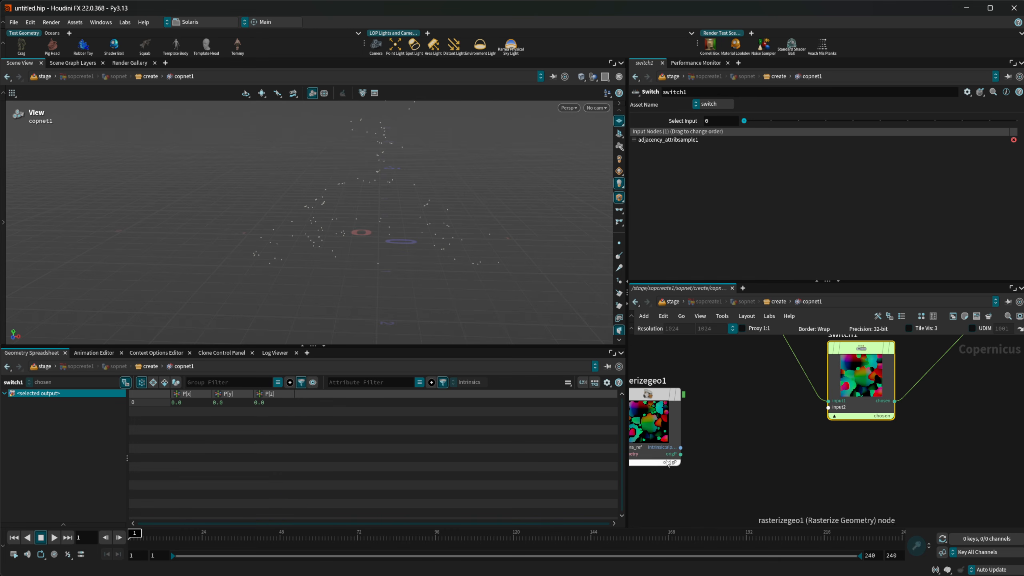
left_click_drag(681, 454, 787, 442)
left_click(829, 406)
scroll(876, 439, "down", 3)
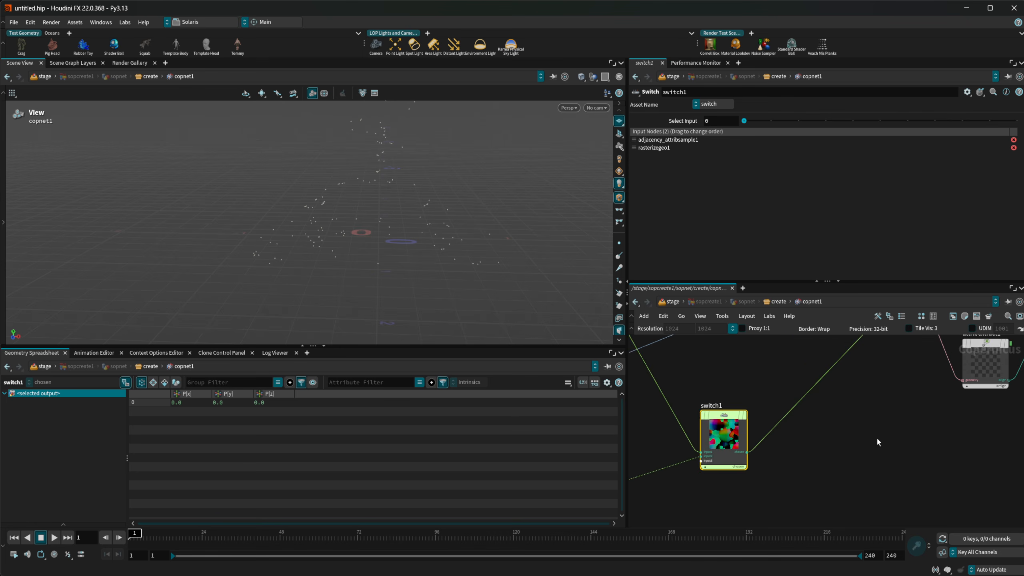
Set the Switch node's Select Input to 1 and compare the resulting points in the viewport
left_click_drag(433, 250, 482, 225)
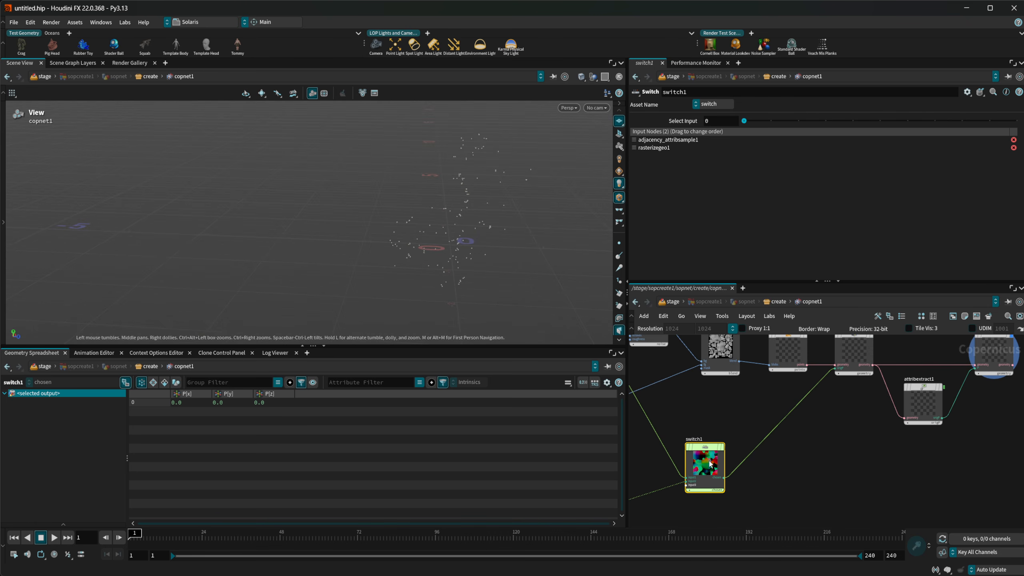
left_click(760, 121)
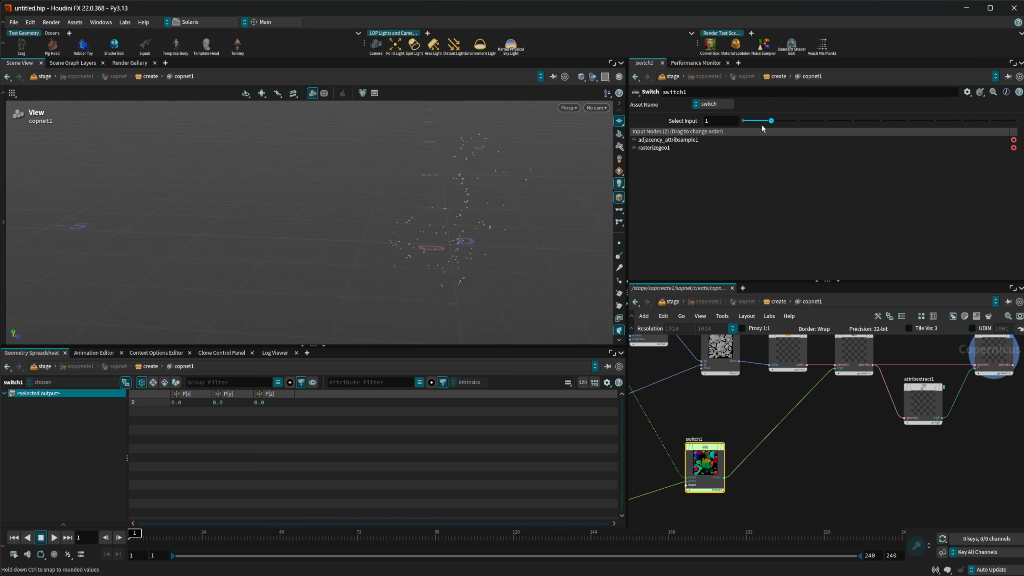
left_click_drag(494, 249, 385, 251)
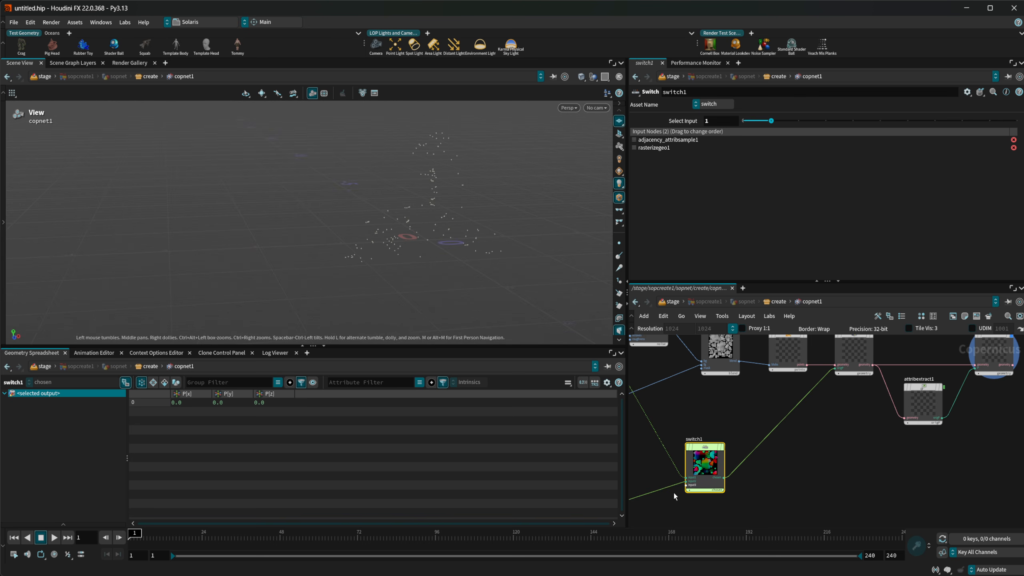
Show the Rasterize Geometry node's parameters
middle_click_drag(793, 494, 843, 481)
scroll(686, 484, "up", 2)
middle_click_drag(687, 483, 806, 439)
scroll(799, 427, "up", 3)
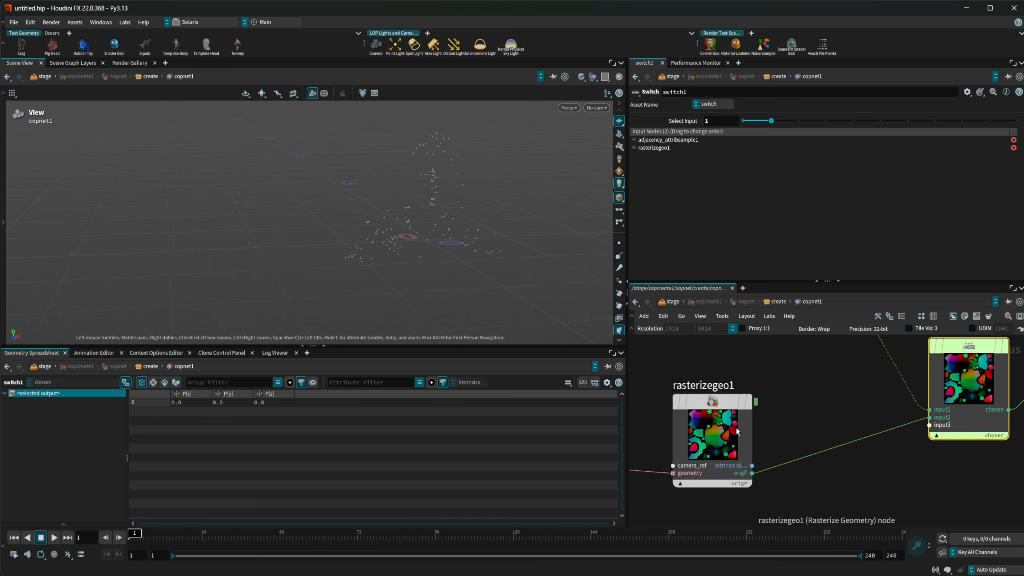
left_click(736, 430)
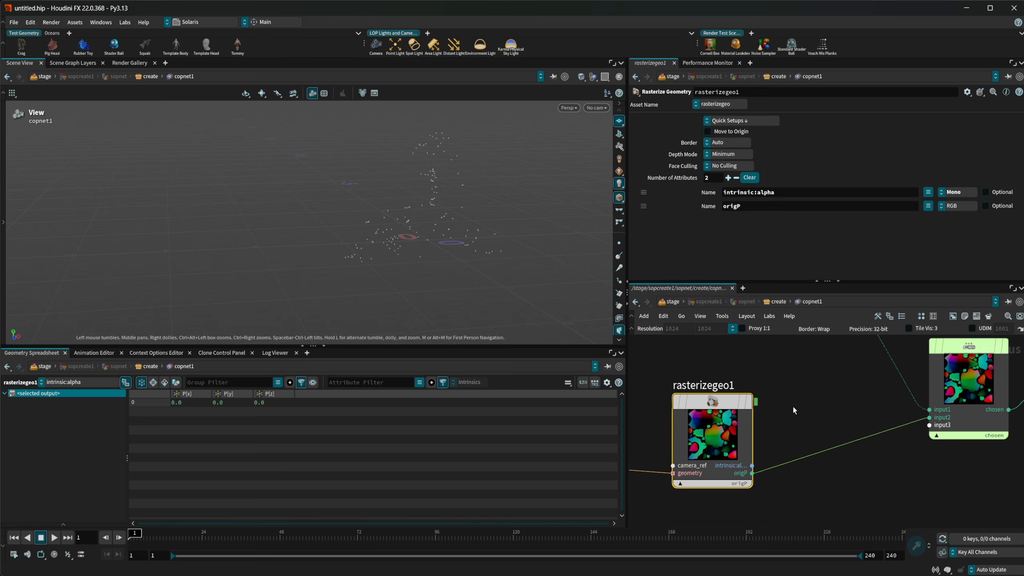
Raise the Points from Blobs threshold to 0.582 and check the resulting points in the viewport
middle_click_drag(858, 398, 718, 412)
scroll(718, 413, "down", 3)
middle_click_drag(934, 394, 716, 465)
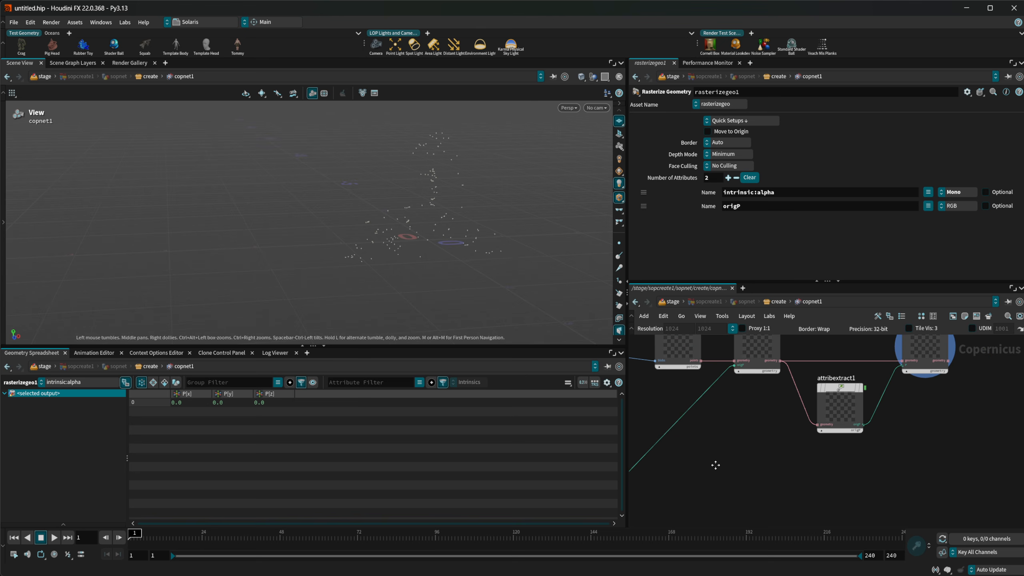
middle_click_drag(789, 423, 874, 477)
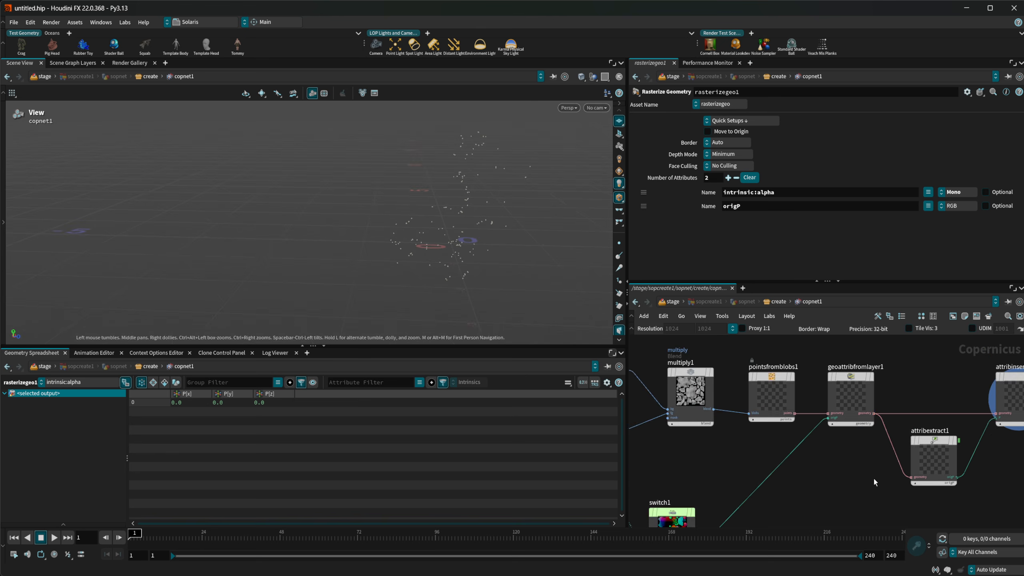
scroll(781, 420, "up", 6)
scroll(781, 424, "down", 3)
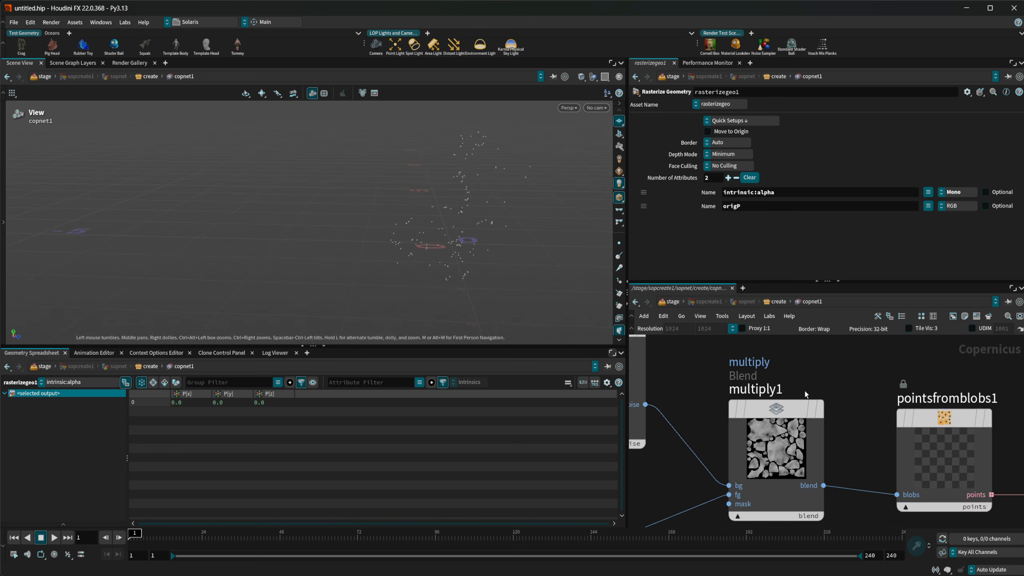
left_click(913, 427)
left_click_drag(819, 139, 893, 139)
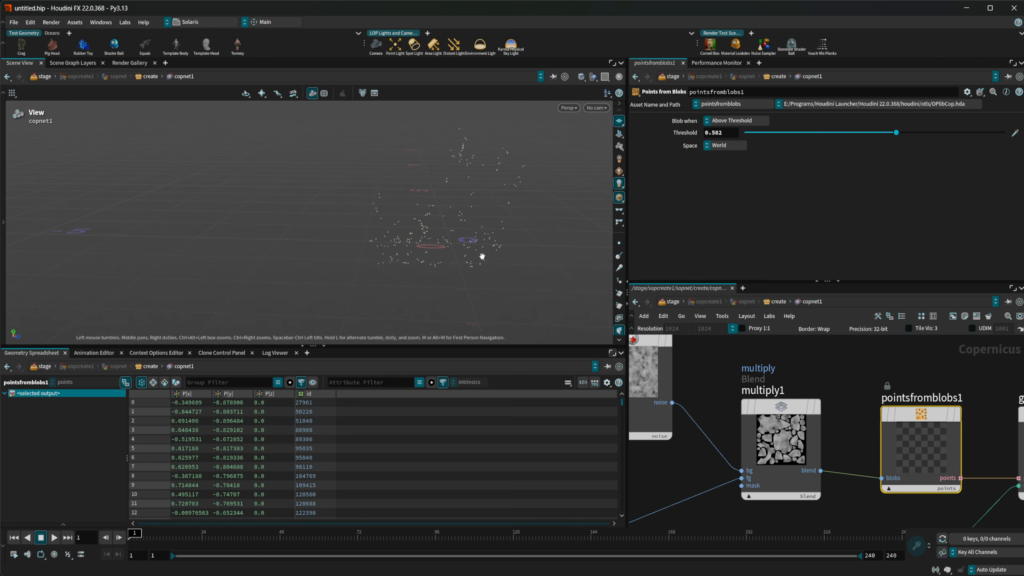
left_click_drag(480, 256, 444, 254)
left_click_drag(419, 210, 412, 214)
Display the rubber toy test geometry for comparison, then show the Attribute Insert node's points again
scroll(765, 410, "down", 3)
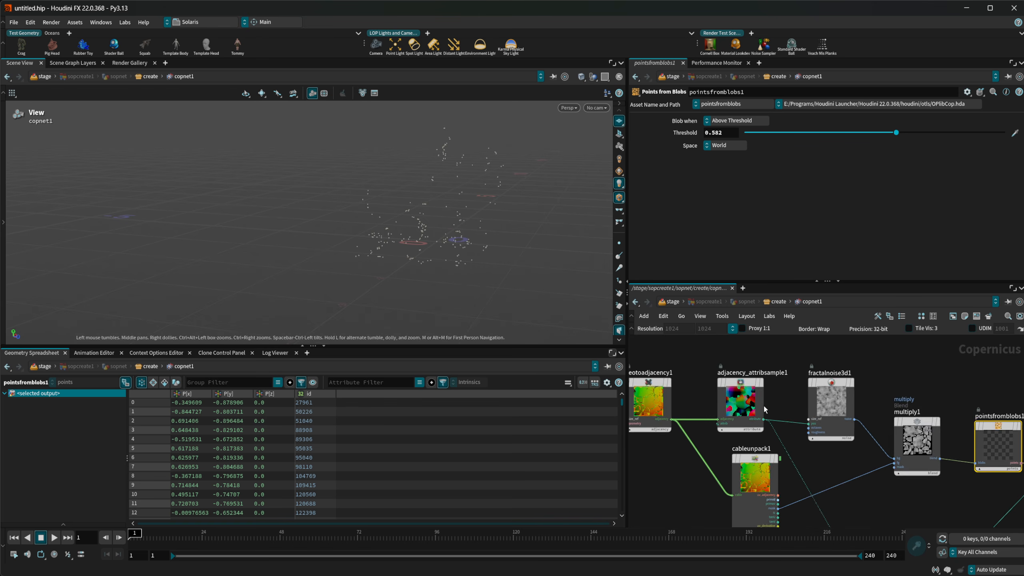
scroll(682, 445, "down", 2)
middle_click_drag(679, 446, 782, 438)
left_click(690, 394)
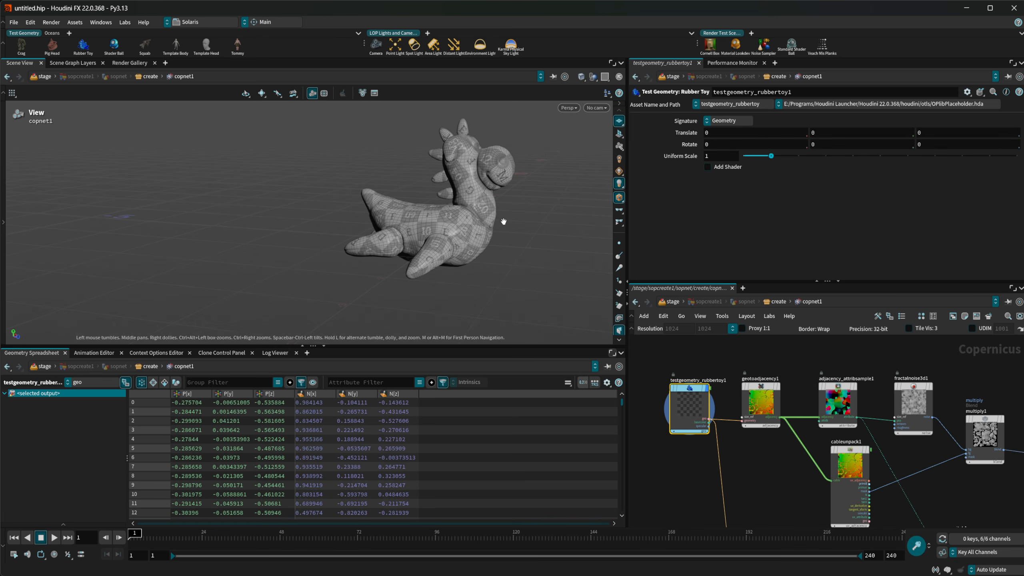
middle_click_drag(974, 478, 829, 437)
middle_click_drag(901, 447, 788, 437)
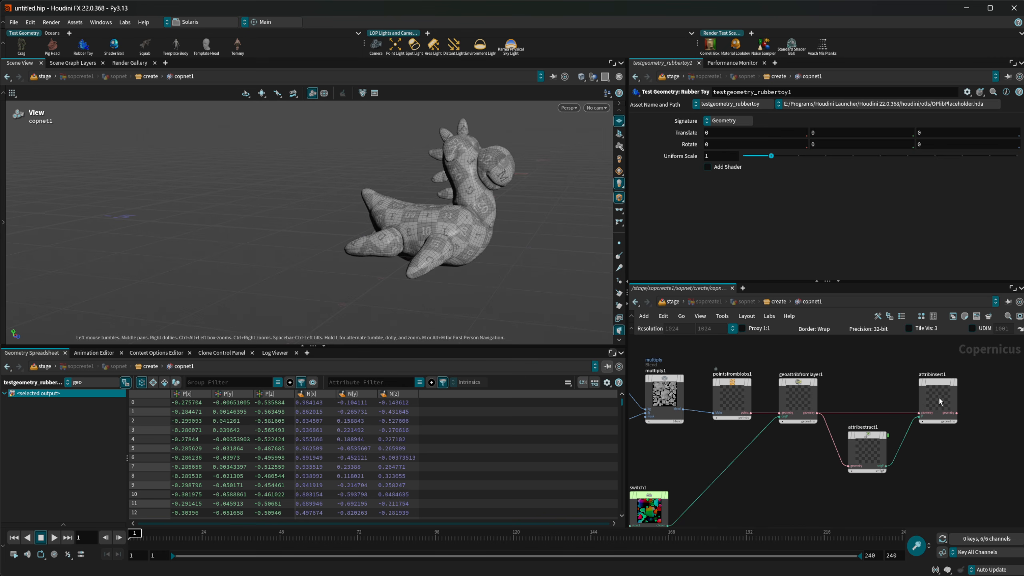
left_click(954, 383)
Add a Geometry Attribute from Layer node, connect it after the Attribute Insert node and display its output
middle_click_drag(930, 468, 778, 476)
scroll(870, 424, "up", 2)
key("Tab")
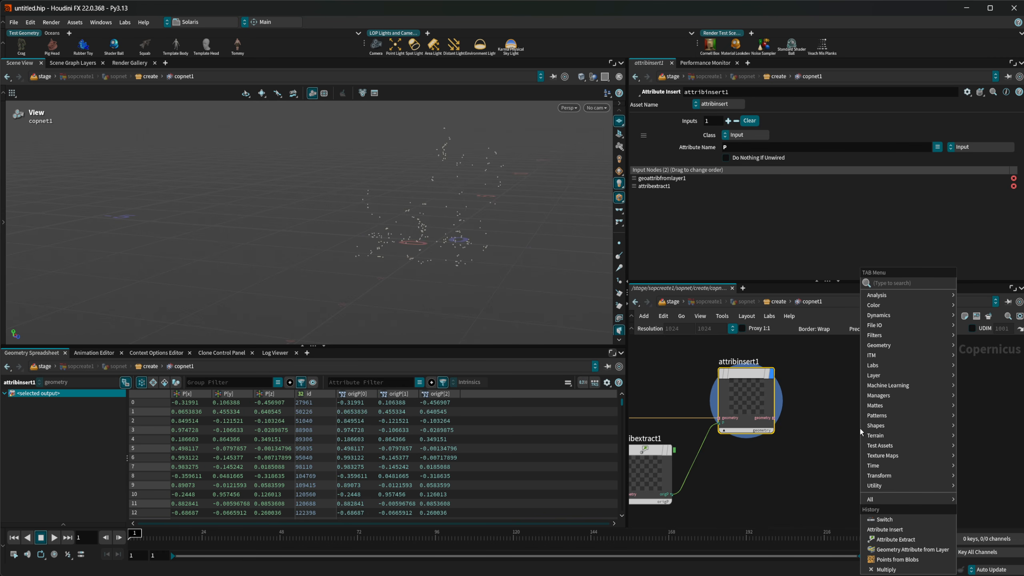
type("geo at")
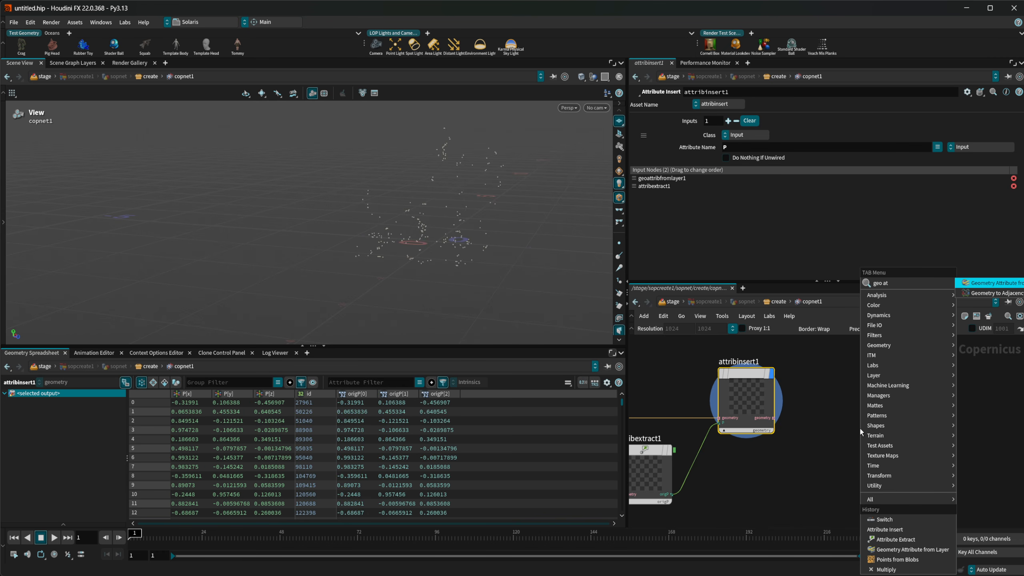
key("Return")
left_click(860, 429)
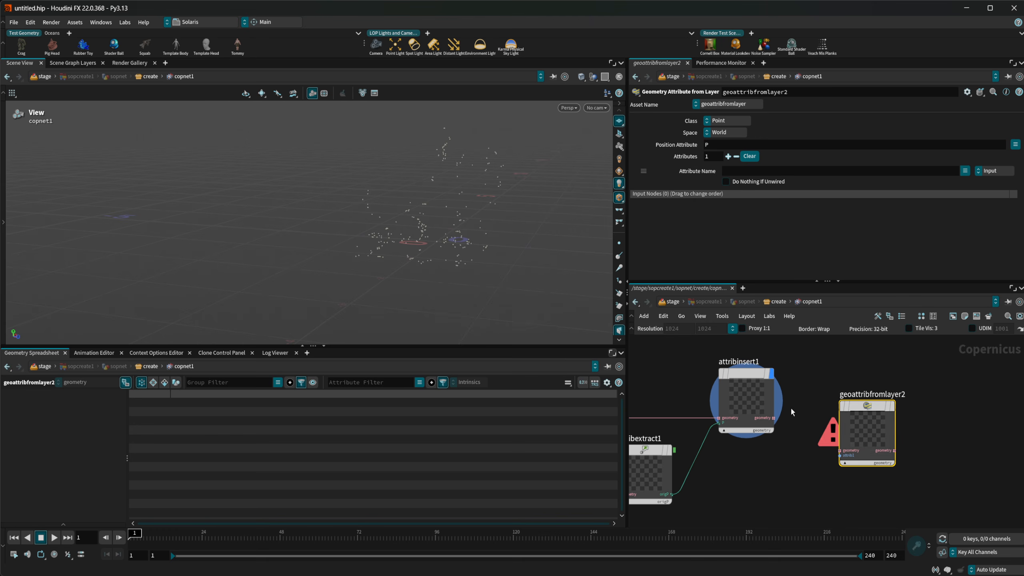
scroll(791, 406, "up", 2)
left_click_drag(771, 420, 850, 460)
left_click_drag(893, 428, 874, 399)
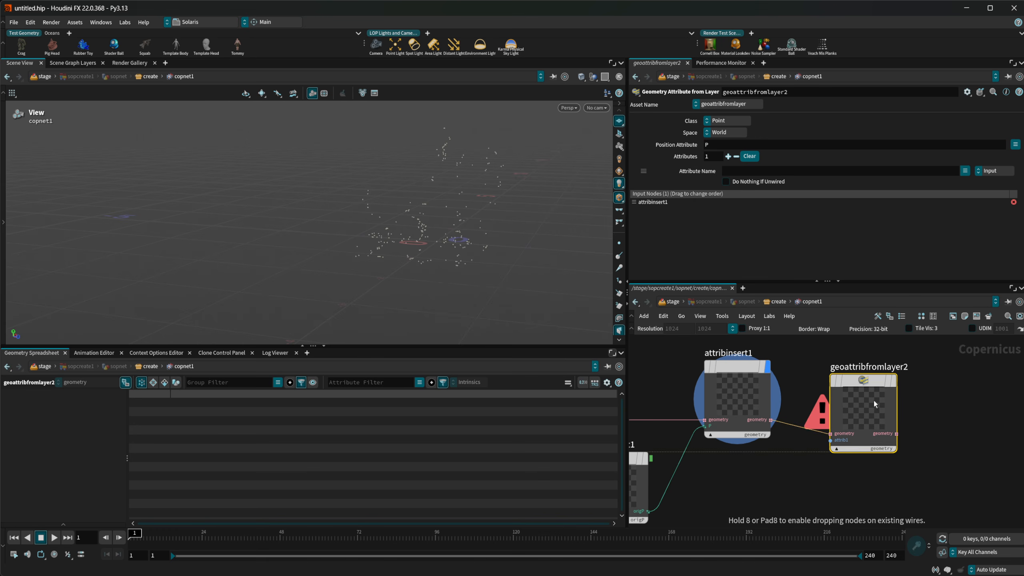
left_click(877, 378)
Add a Fractal Noise node set to RGB with amplitude 0.61, center 0.265 and offset 1.5, 1.5
key("Tab")
type("fra")
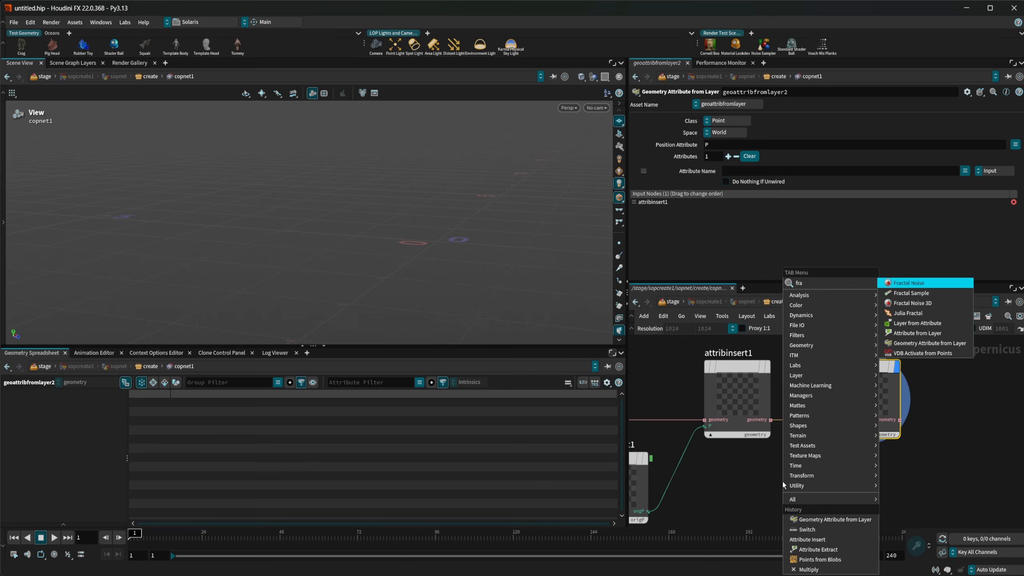
key("Return")
left_click(782, 482)
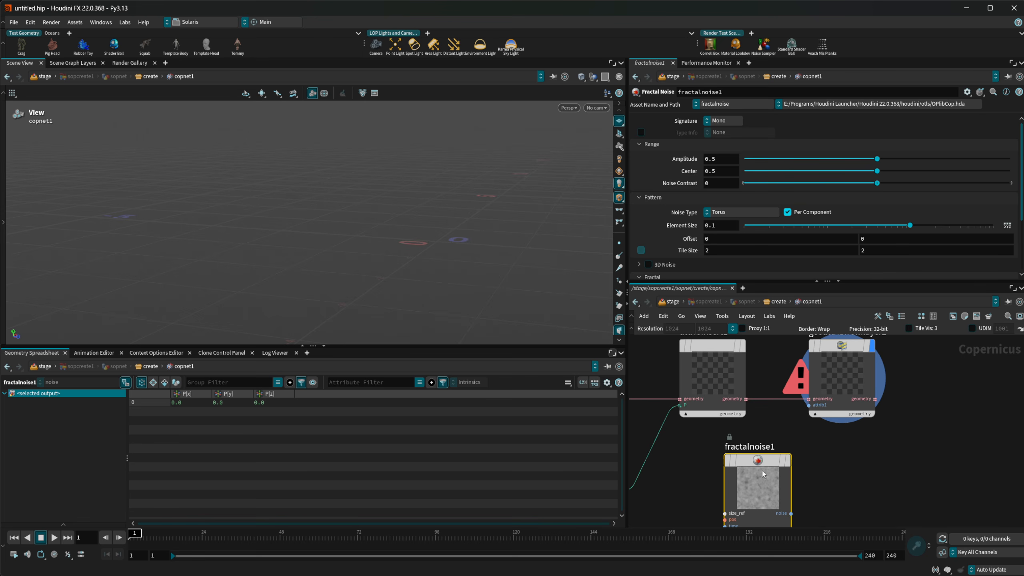
left_click(720, 150)
middle_click_drag(851, 470, 826, 399)
middle_click_drag(690, 239, 746, 226)
left_click_drag(877, 159, 814, 171)
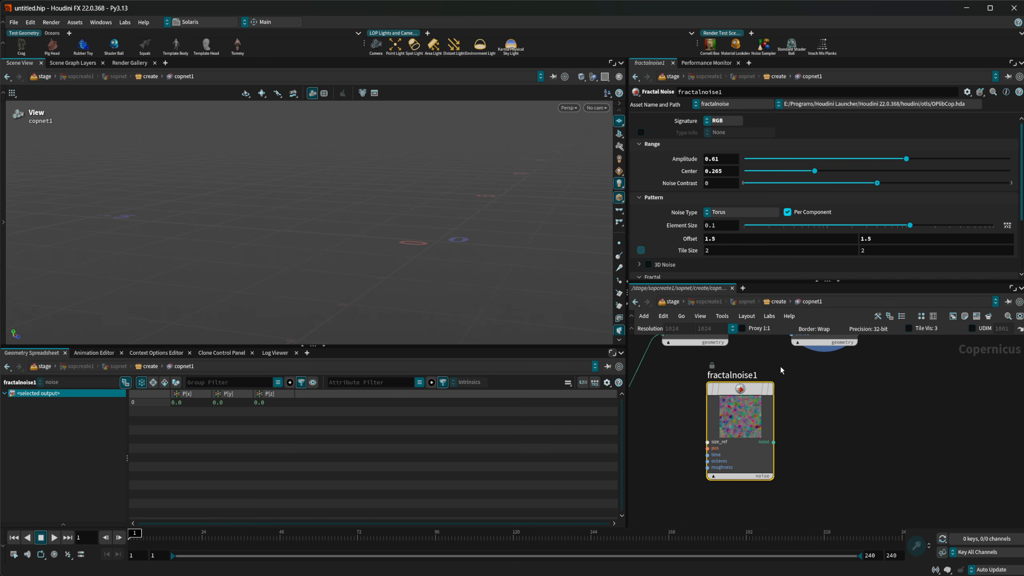
Connect the Fractal Noise output to the new Geometry Attribute from Layer node's attribute input and name the attribute Cd
middle_click_drag(812, 471, 828, 478)
left_click_drag(749, 430, 808, 342)
middle_click_drag(831, 396, 795, 477)
left_click(809, 386)
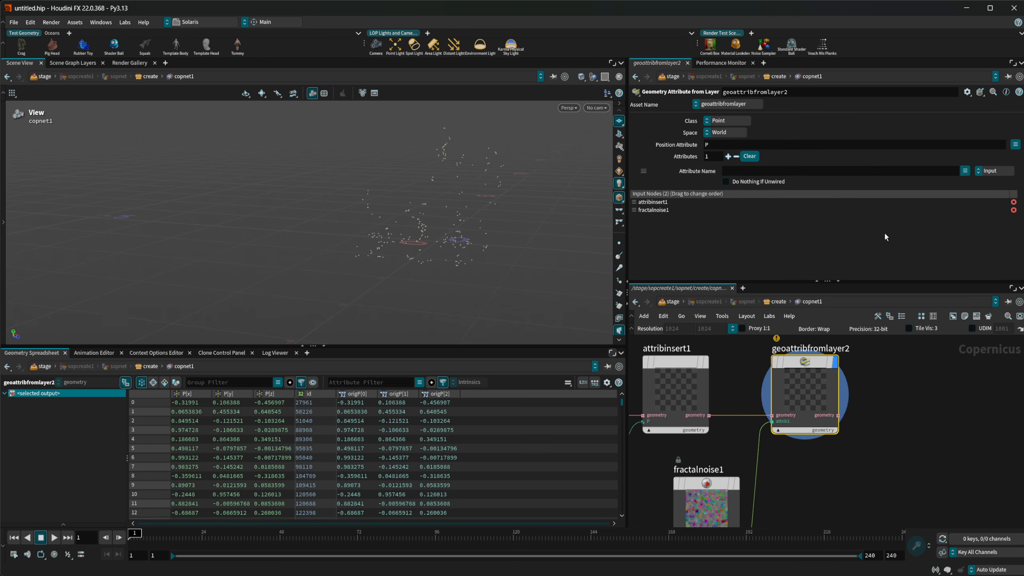
left_click(852, 174)
type("Cd")
key("Return")
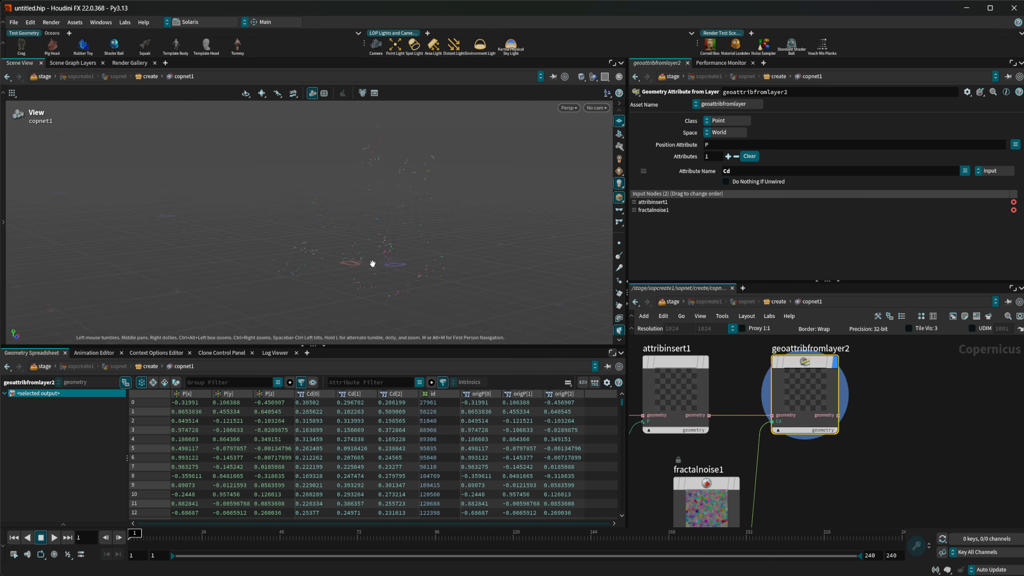
Detach the Fractal Noise and second Geometry Attribute from Layer nodes and move them beside the rubber toy node
scroll(846, 463, "down", 10)
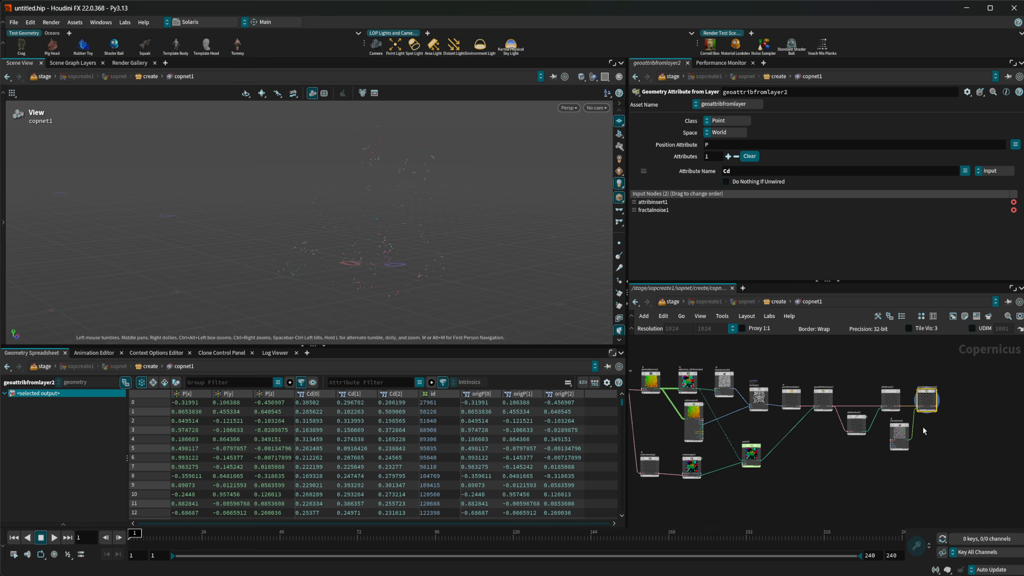
middle_click_drag(853, 388, 944, 393)
scroll(836, 376, "up", 6)
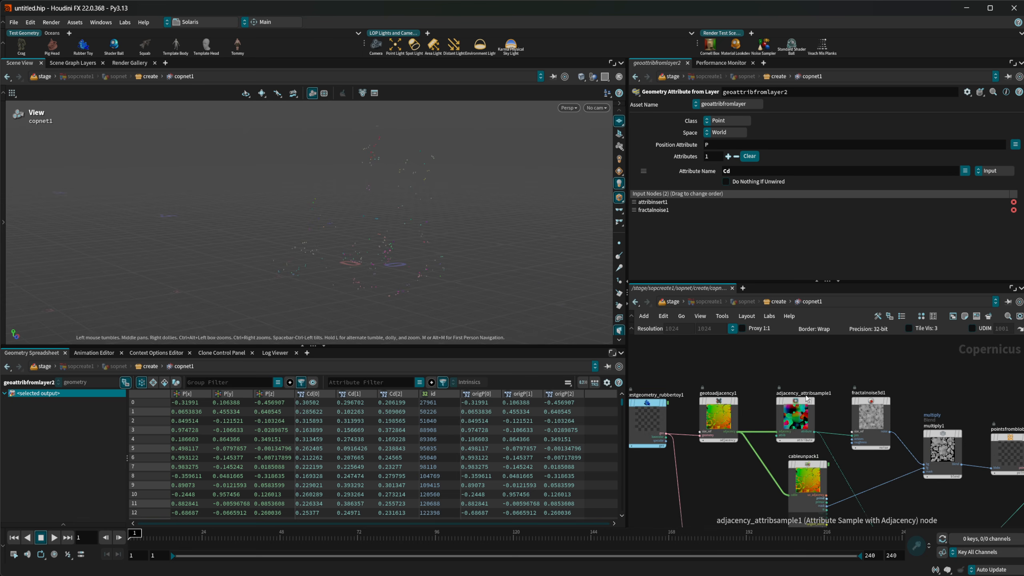
middle_click_drag(770, 396, 685, 381)
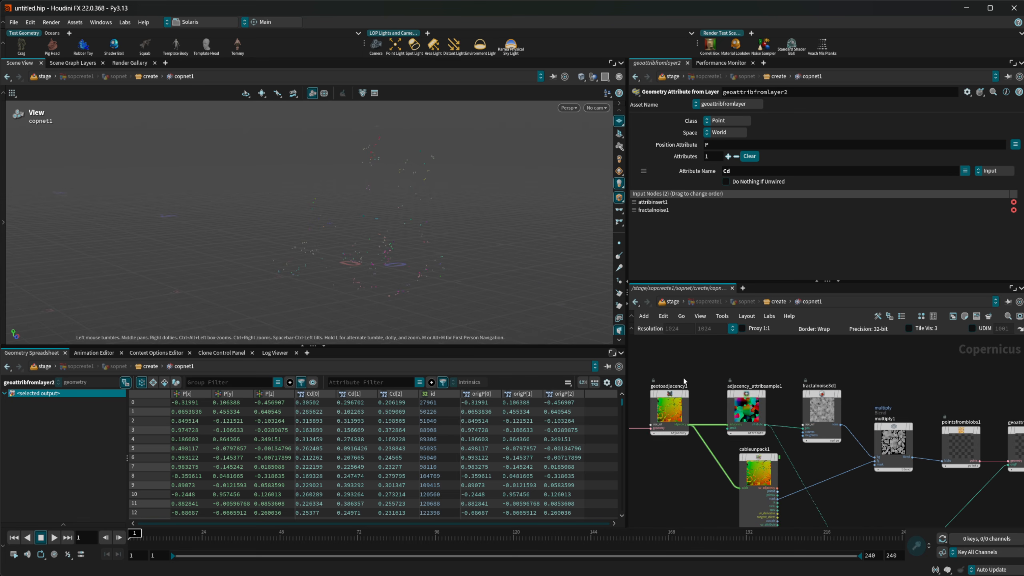
scroll(771, 397, "down", 4)
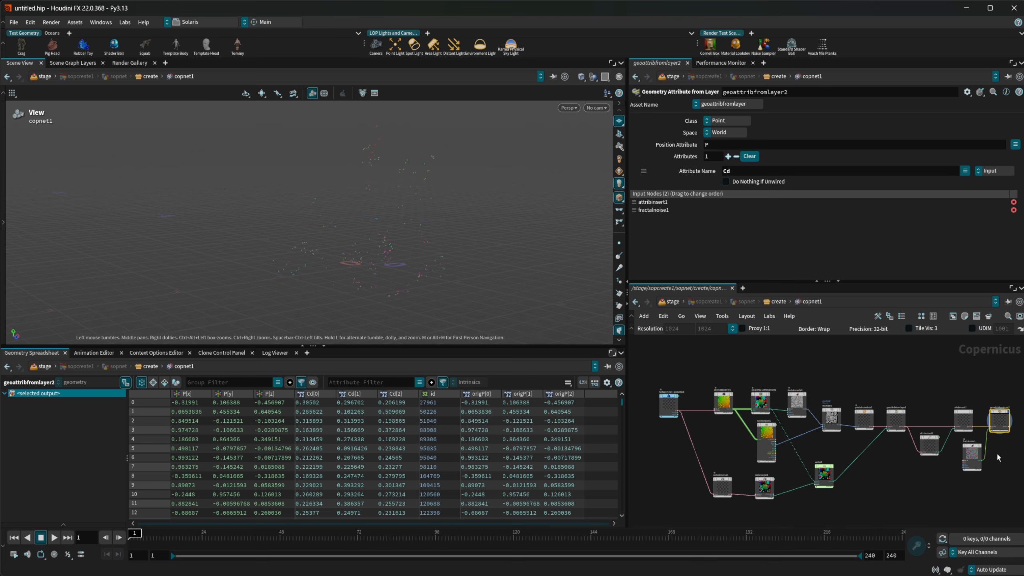
left_click_drag(990, 460, 686, 418)
scroll(685, 415, "up", 2)
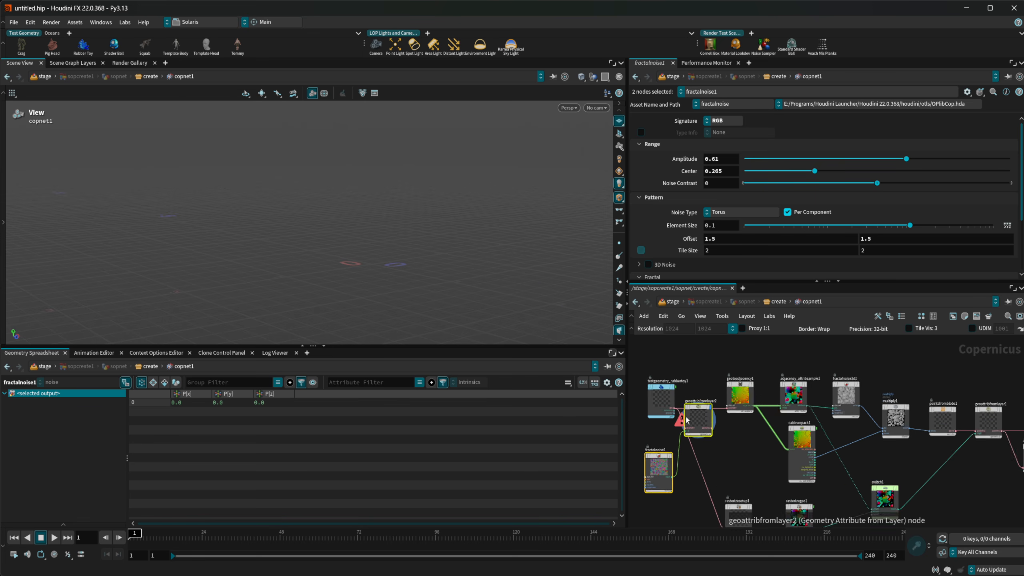
Wire the rubber toy geometry through the Cd Geometry Attribute from Layer node into the Geometry to Adjacency node
scroll(685, 415, "up", 3)
scroll(778, 373, "up", 2)
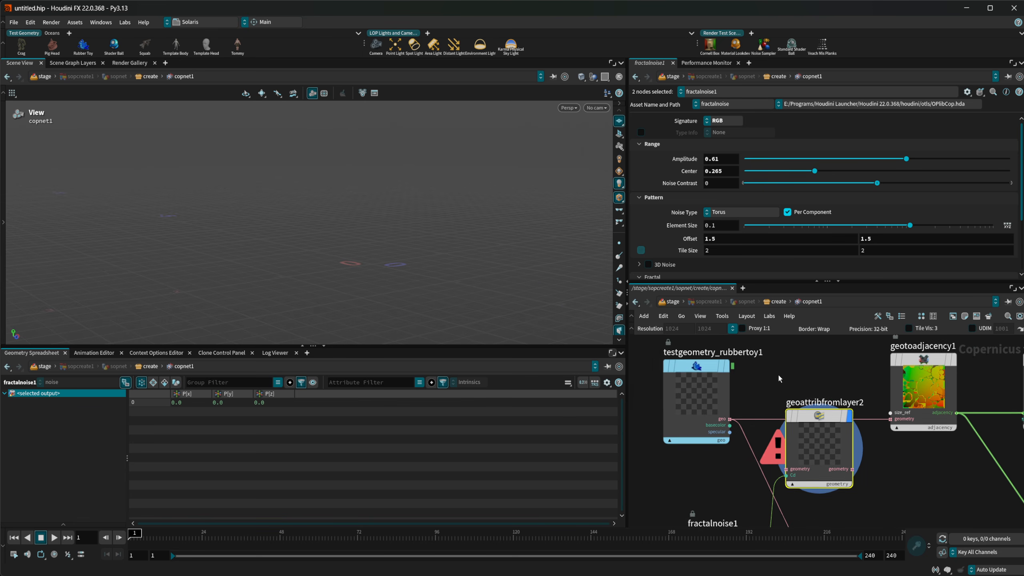
scroll(766, 397, "up", 2)
left_click_drag(715, 429, 801, 412)
middle_click_drag(867, 503, 691, 469)
left_click_drag(676, 431, 752, 422)
left_click(720, 477)
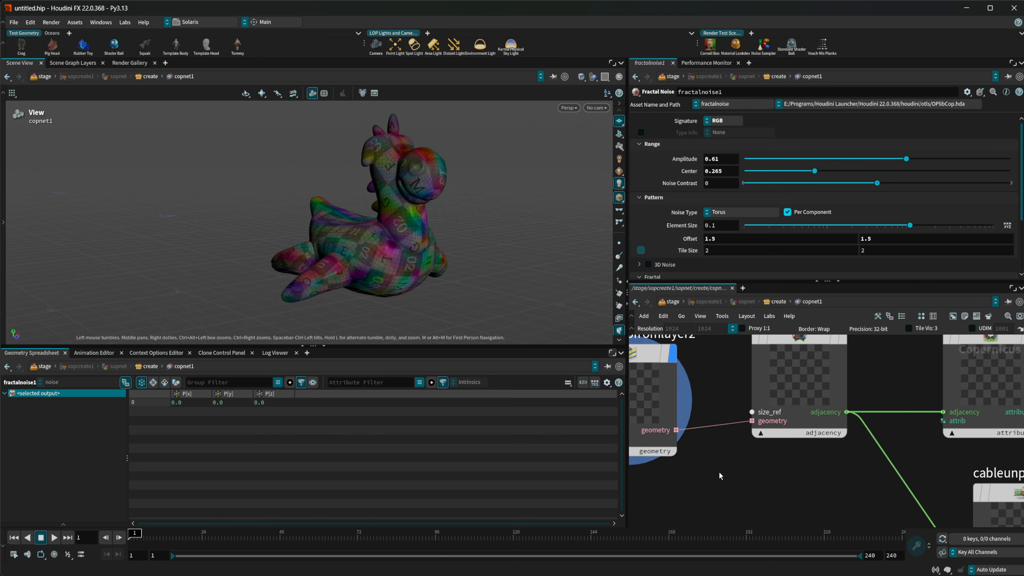
Display the Attribute Sample with Adjacency node and set its sampled attribute to Cd
scroll(726, 468, "down", 2)
scroll(801, 449, "down", 2)
middle_click_drag(801, 449, 764, 477)
left_click(801, 408)
left_click(804, 424)
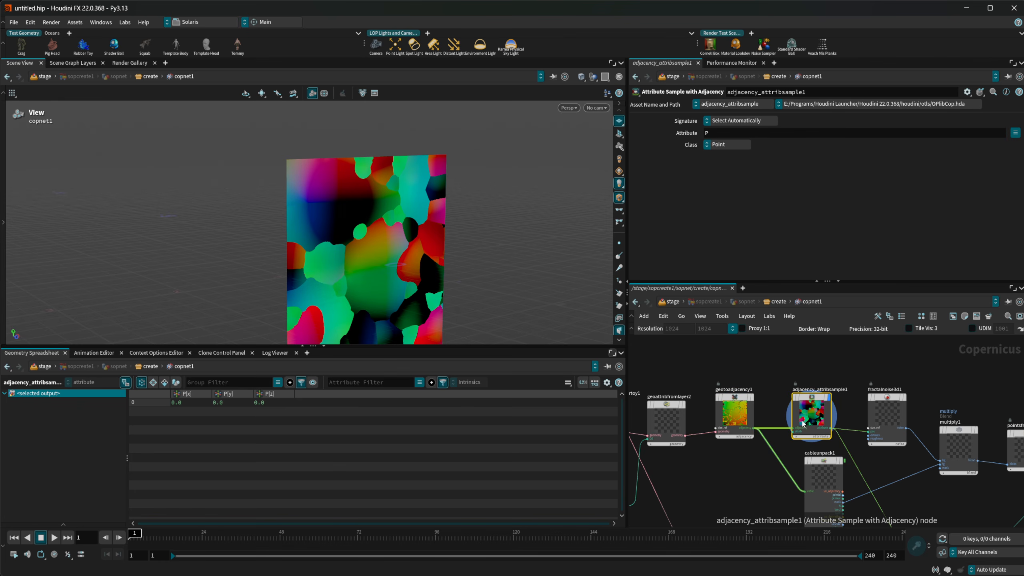
left_click(724, 135)
type("Cd")
key("Return")
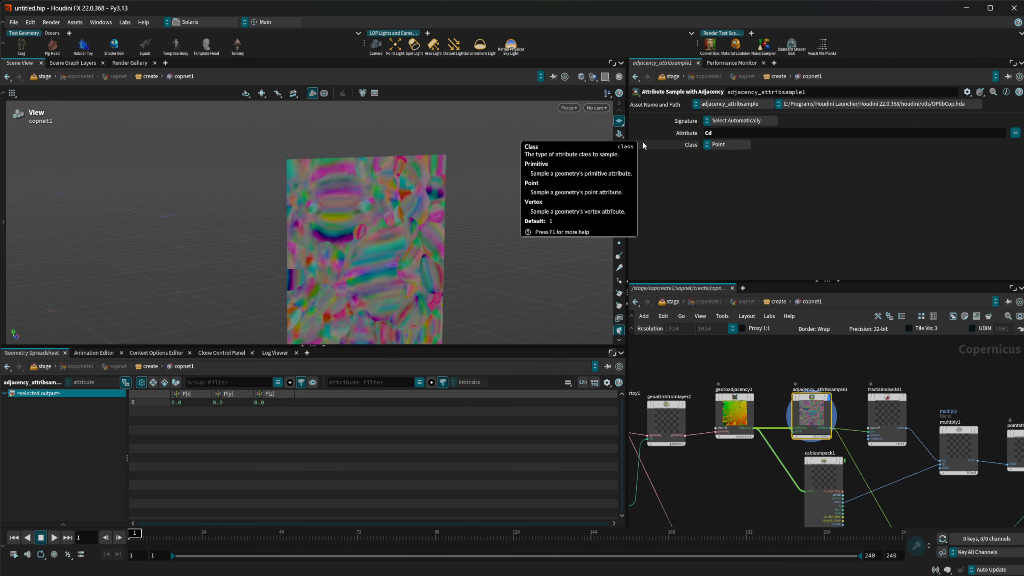
Preview the sampled Cd layer on the rubber toy by making the toy the 3D output, shaded without wireframe
left_click_drag(363, 267, 407, 265)
right_click_drag(407, 265, 485, 245)
left_click_drag(485, 245, 438, 248)
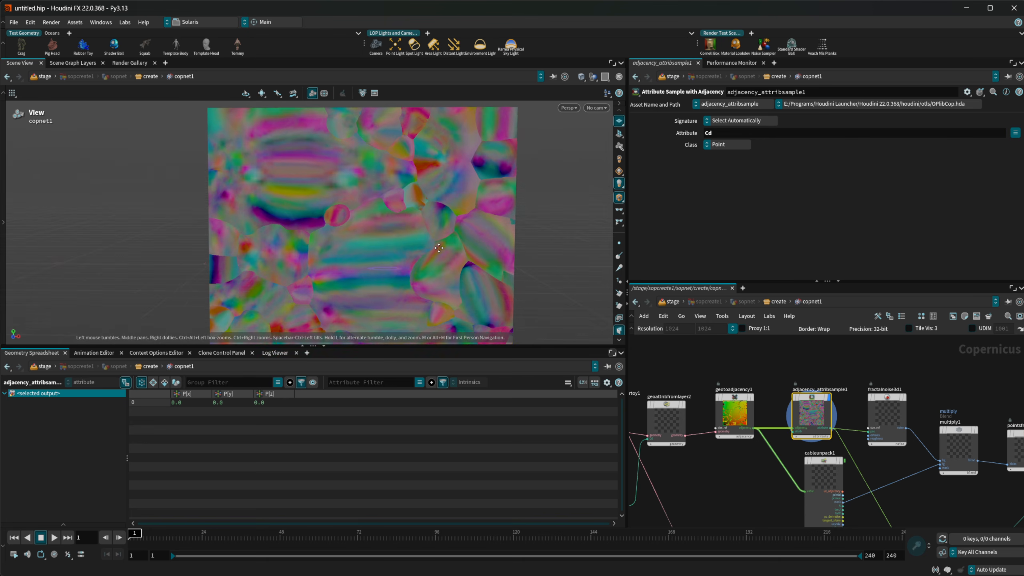
middle_click_drag(439, 248, 443, 224)
right_click_drag(442, 224, 382, 252)
middle_click_drag(407, 268, 411, 267)
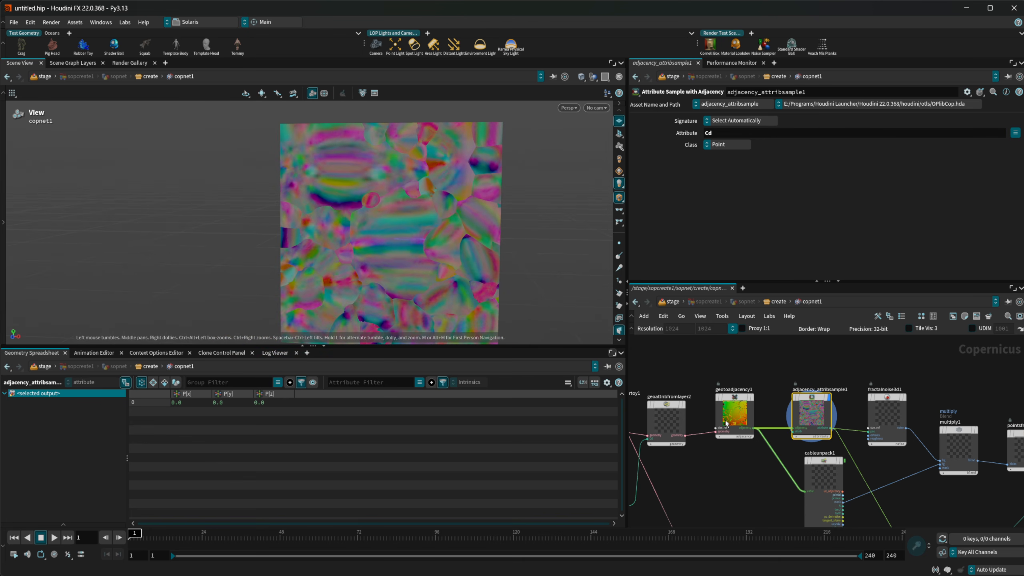
middle_click_drag(773, 382, 897, 386)
left_click(757, 406)
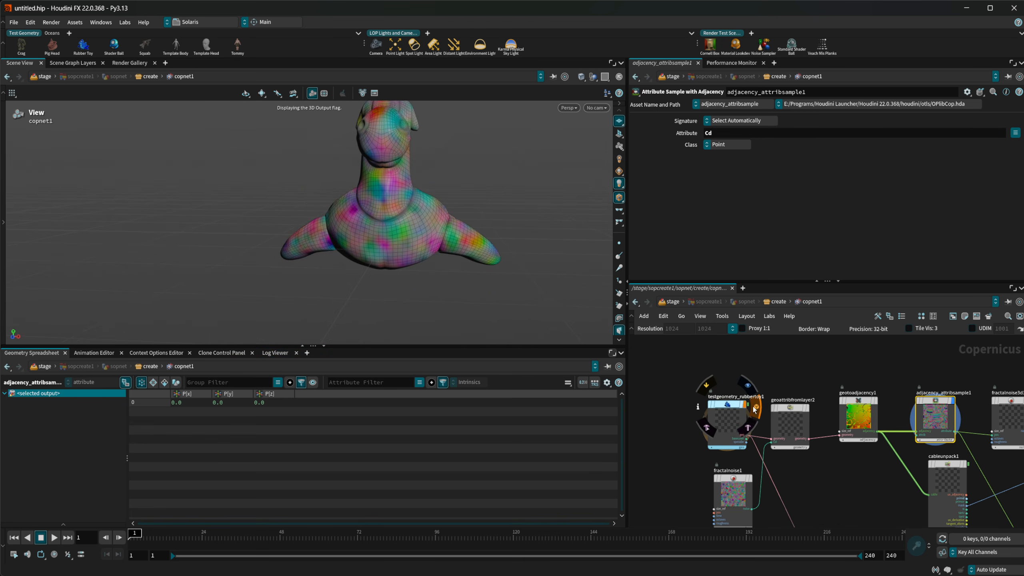
scroll(484, 269, "up", 3)
key("shift+w")
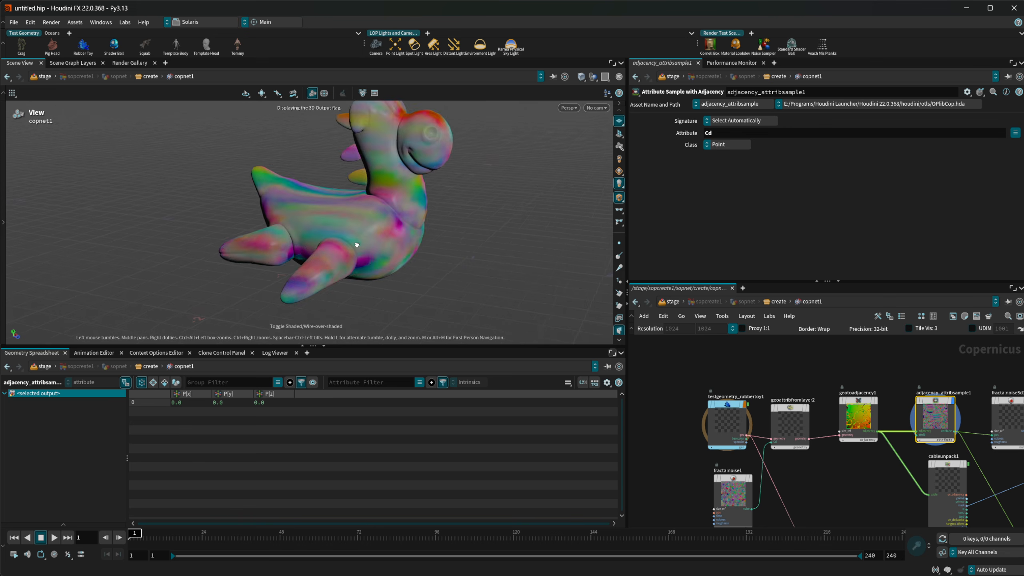
scroll(444, 250, "up", 5)
left_click_drag(466, 245, 399, 220)
scroll(790, 464, "up", 3)
Set the Fractal Noise amplitude to 0.648, center to 0.224 and first offset value to 1.7
left_click(745, 430)
left_click_drag(906, 159, 804, 171)
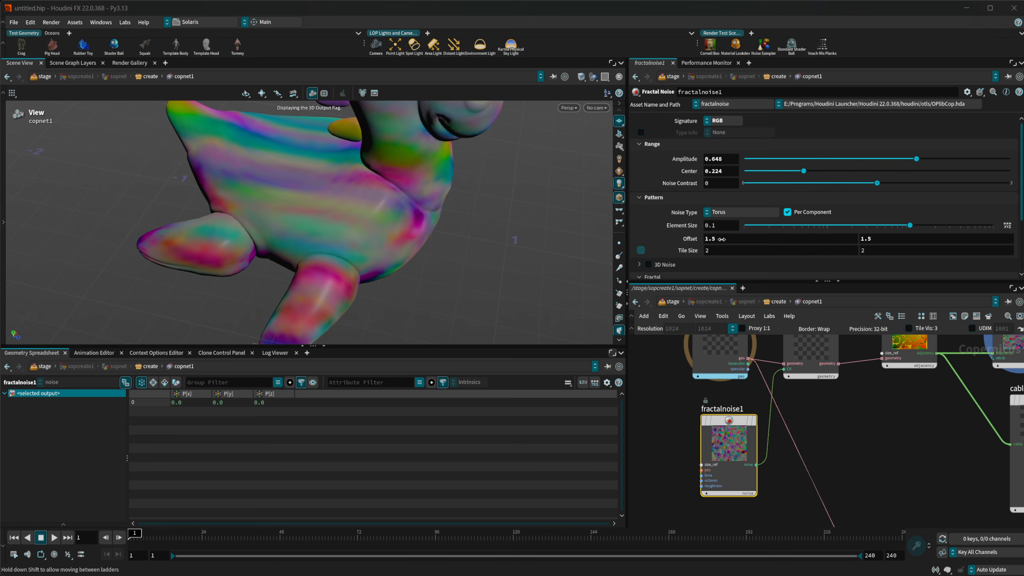
middle_click_drag(722, 239, 746, 239)
right_click_drag(420, 247, 339, 212)
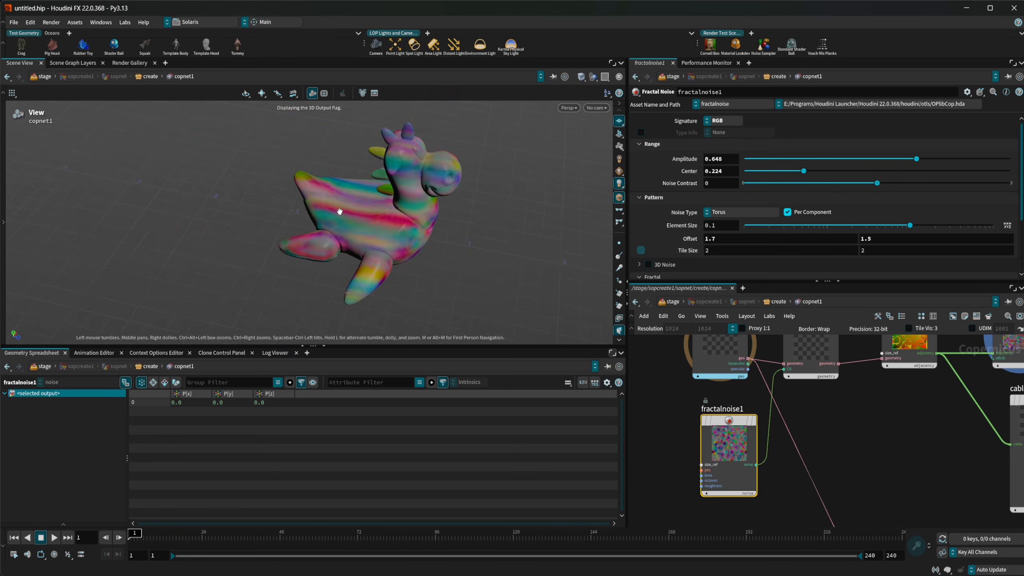
left_click_drag(340, 212, 323, 184)
scroll(885, 463, "down", 6)
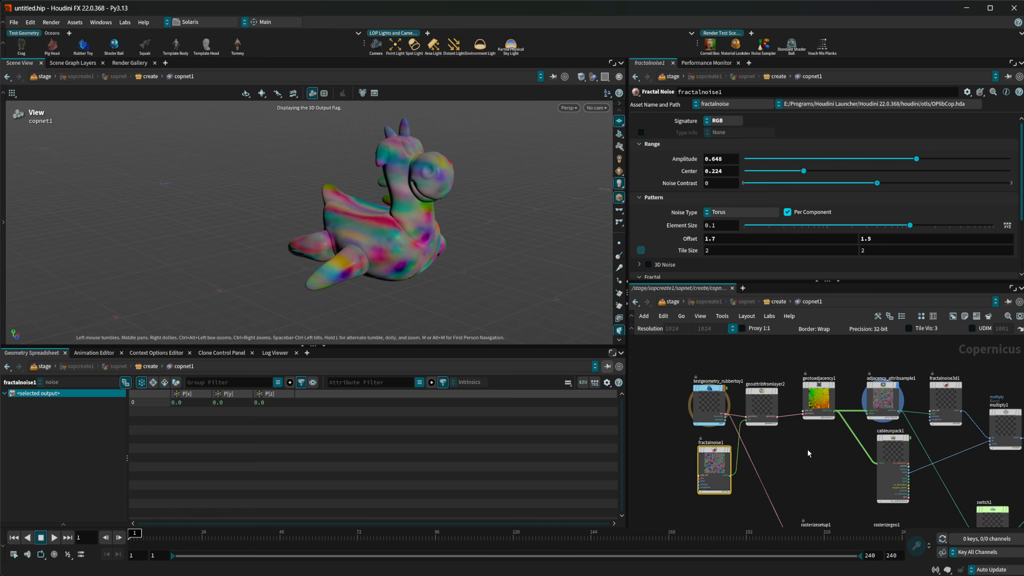
scroll(825, 469, "up", 2)
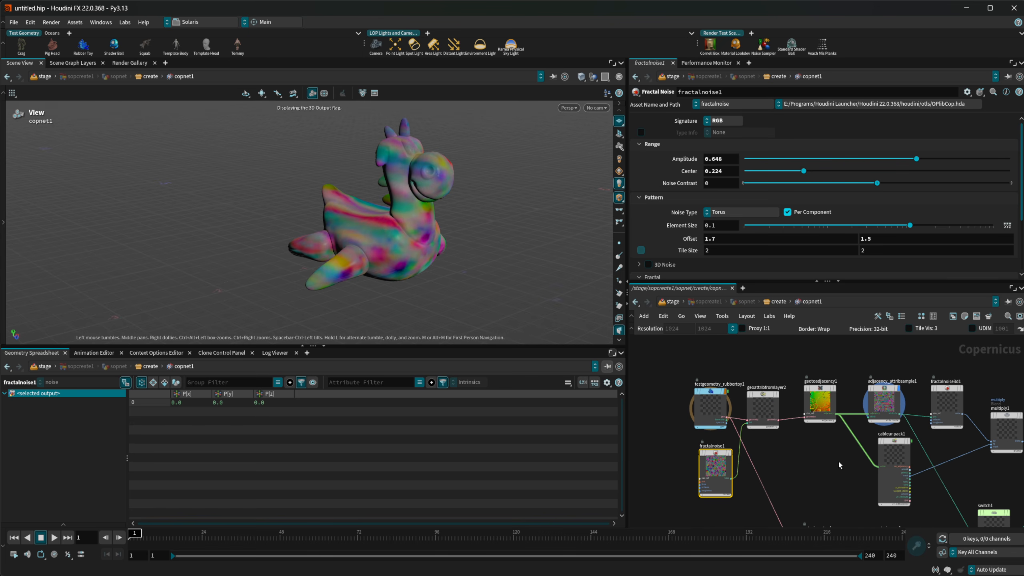
middle_click_drag(833, 460, 784, 418)
middle_click_drag(940, 436, 851, 447)
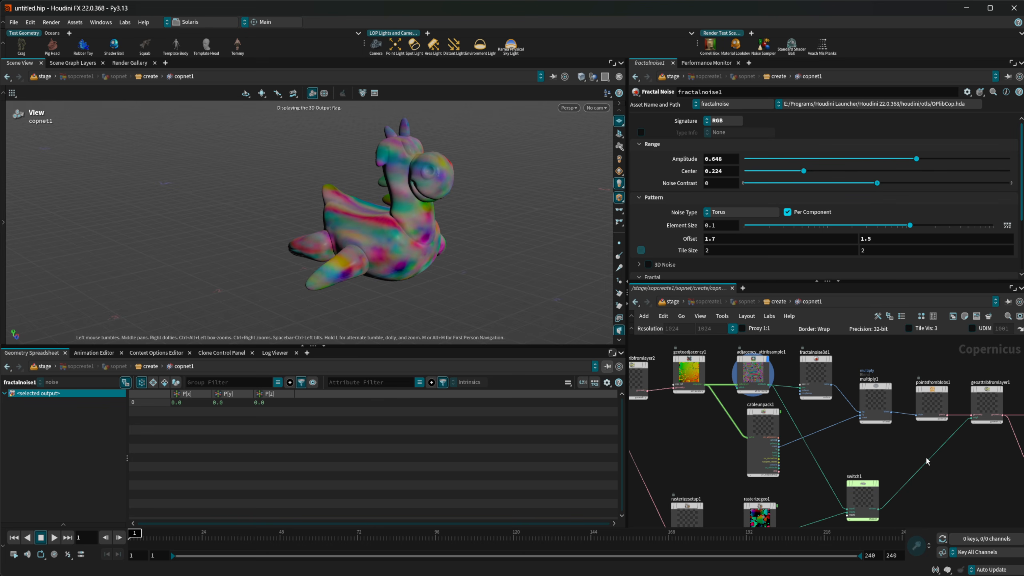
scroll(926, 456, "down", 3)
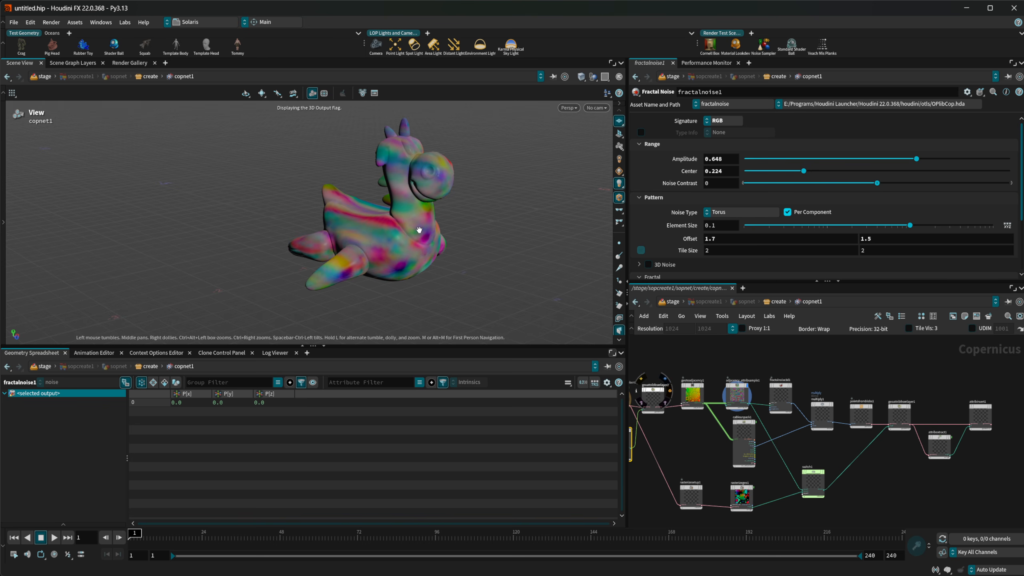
Inspect the noise-coloured rubber toy from several angles and review the node network from the adjacency sample to the attribute insert
left_click_drag(421, 229, 399, 258)
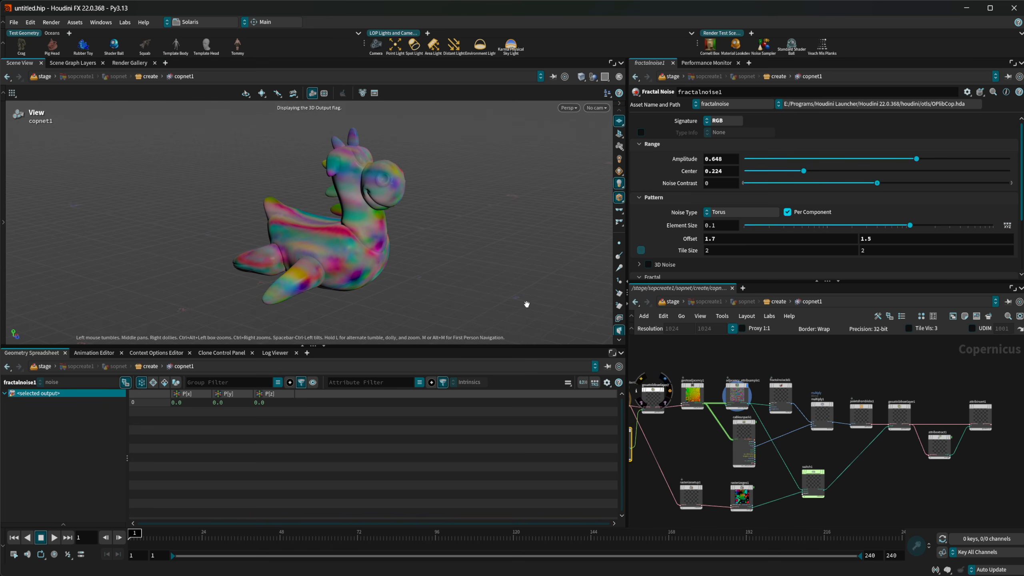
scroll(891, 467, "up", 2)
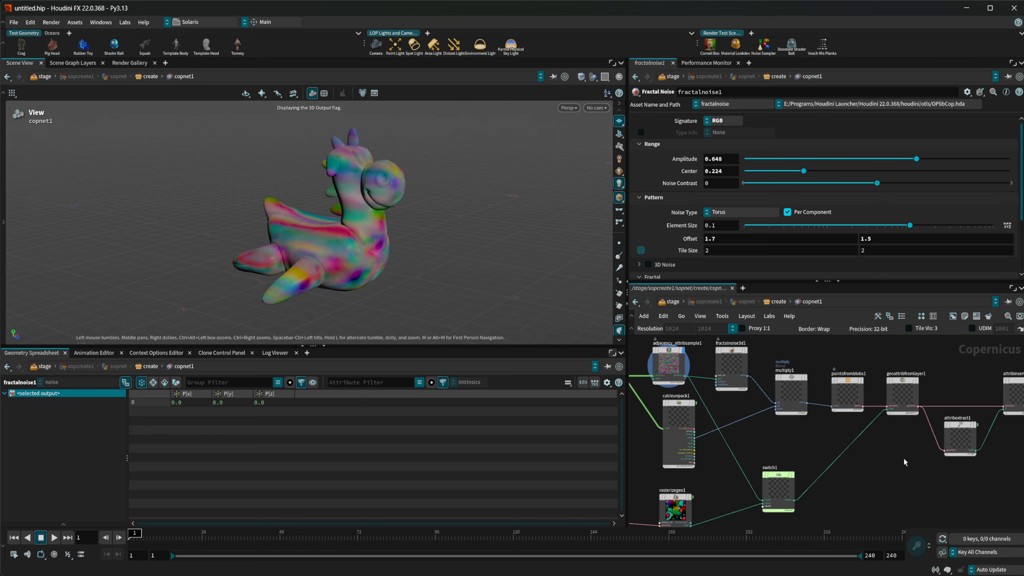
scroll(904, 457, "up", 3)
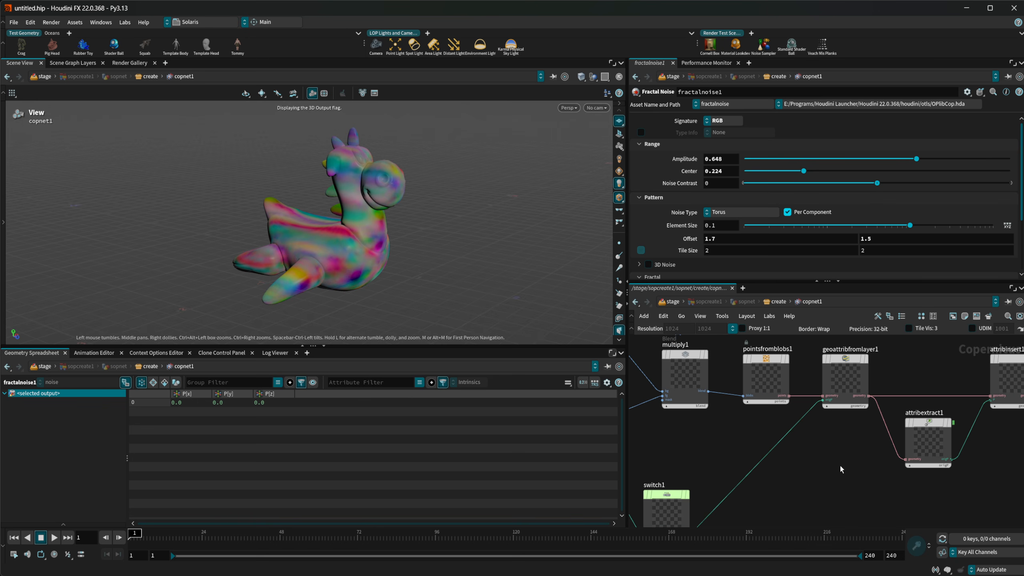
scroll(867, 432, "down", 2)
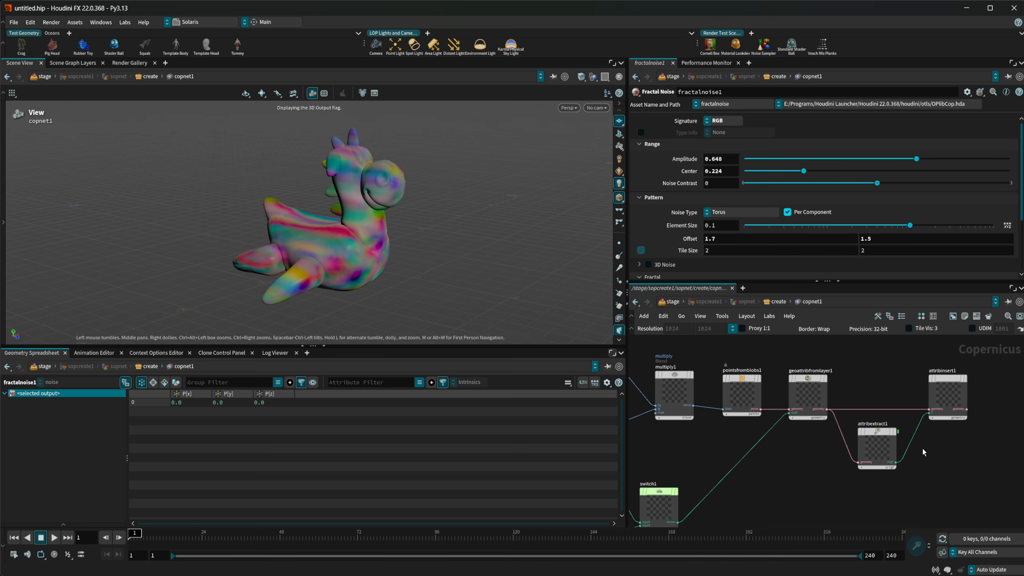
scroll(749, 467, "down", 3)
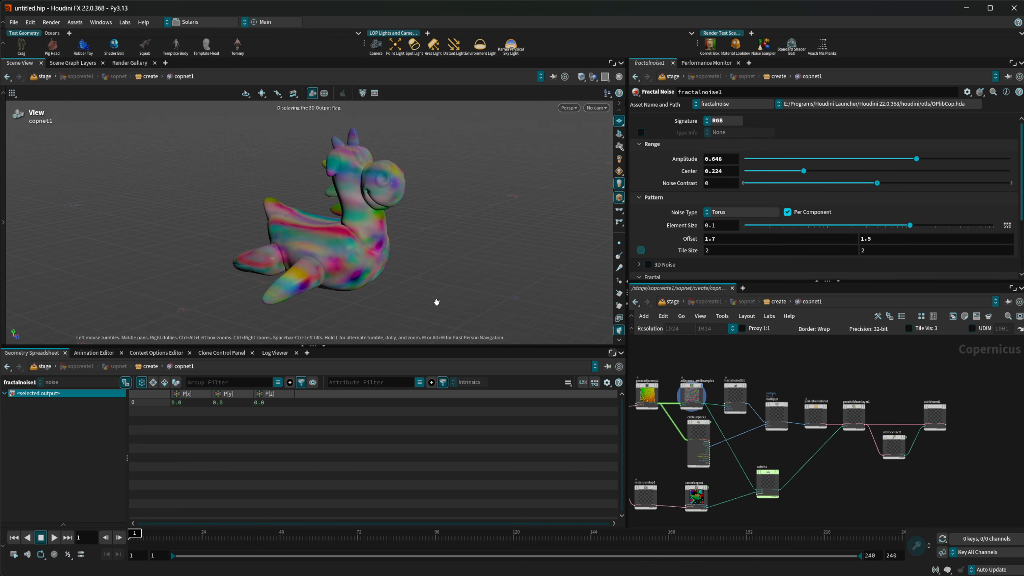
left_click_drag(437, 302, 366, 230)
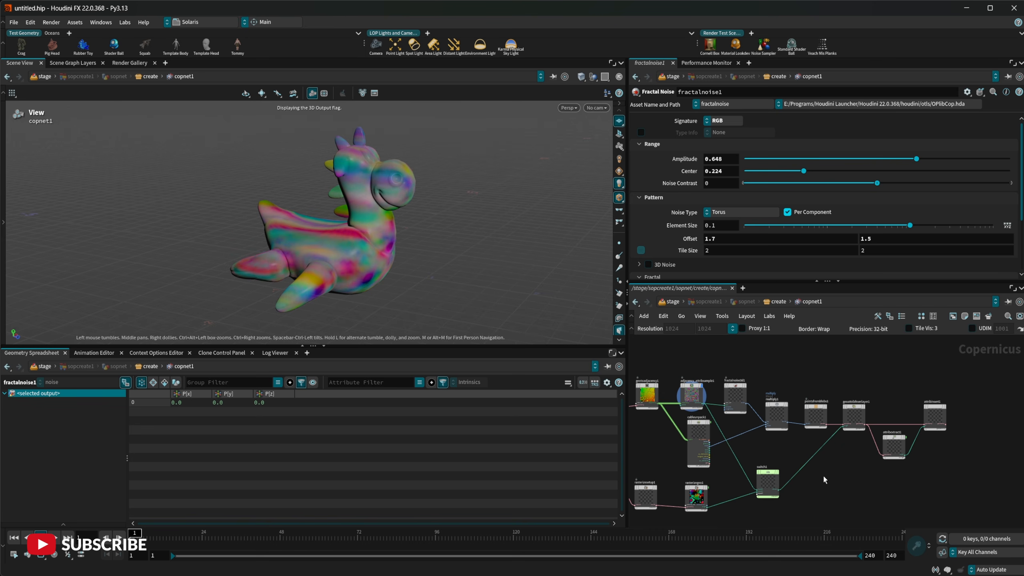
scroll(881, 445, "up", 2)
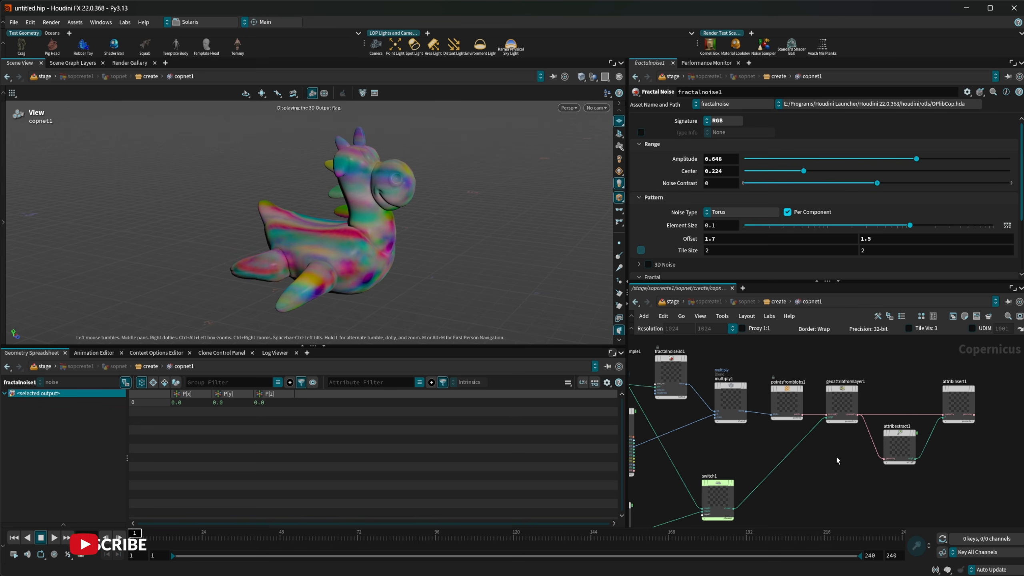
left_click_drag(471, 342, 390, 277)
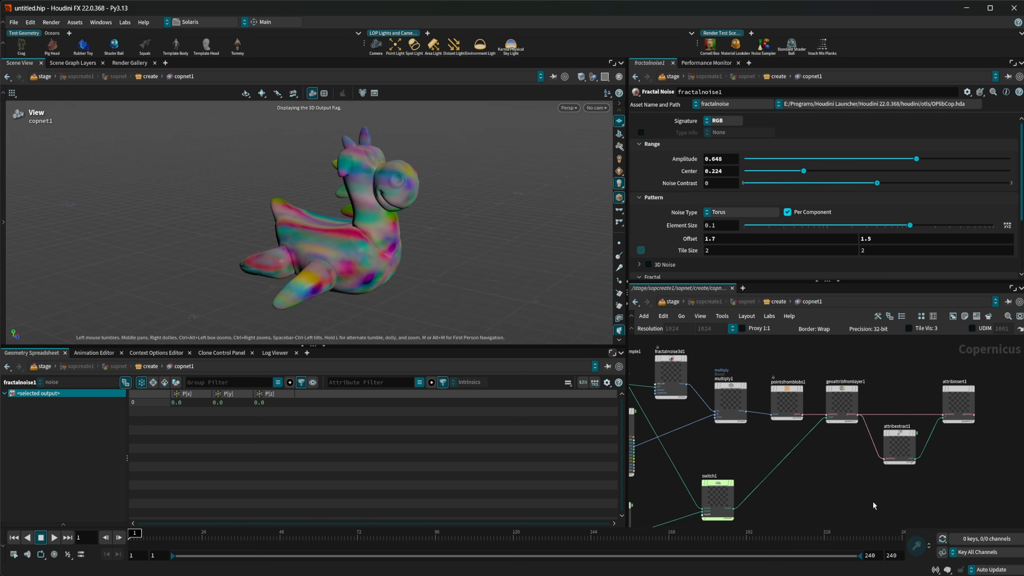
scroll(863, 483, "down", 5)
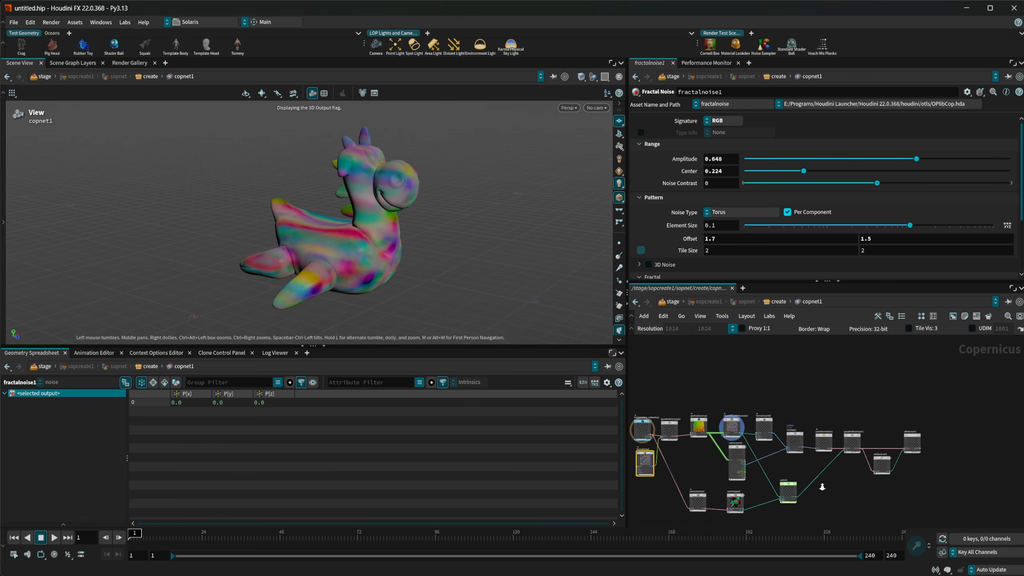
right_click(842, 477)
scroll(867, 426, "up", 5)
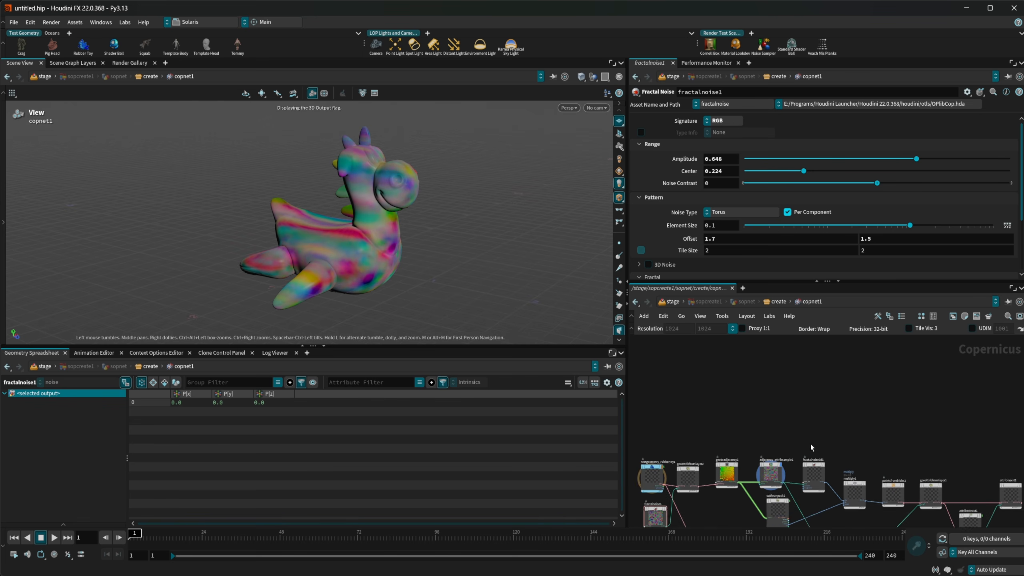